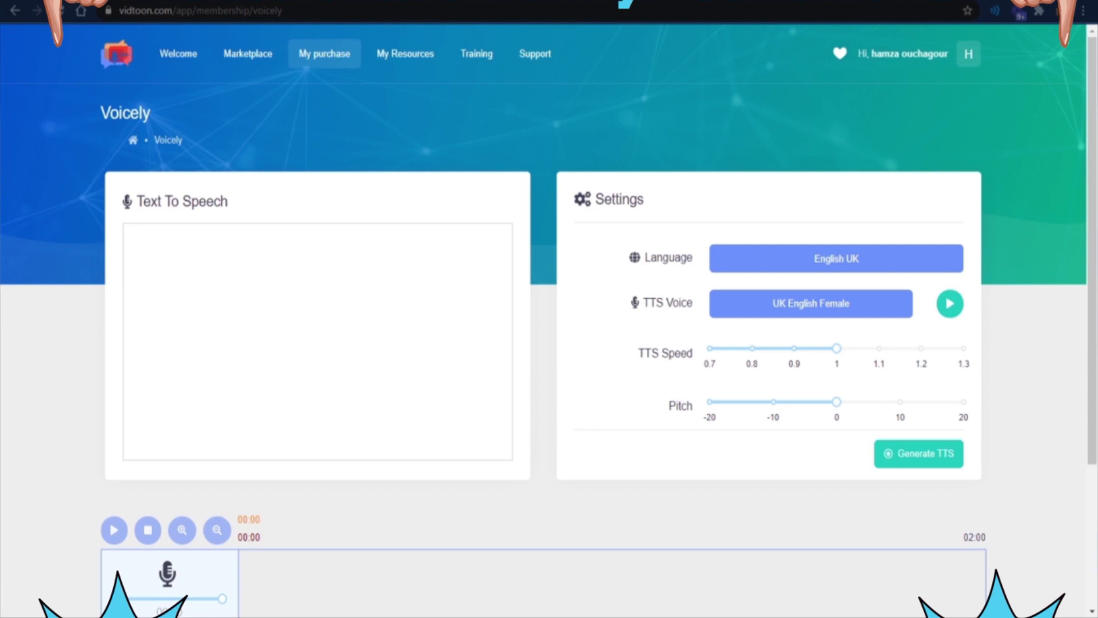
Paste the full voiceover script into the Text To Speech box.
left_click(317, 342)
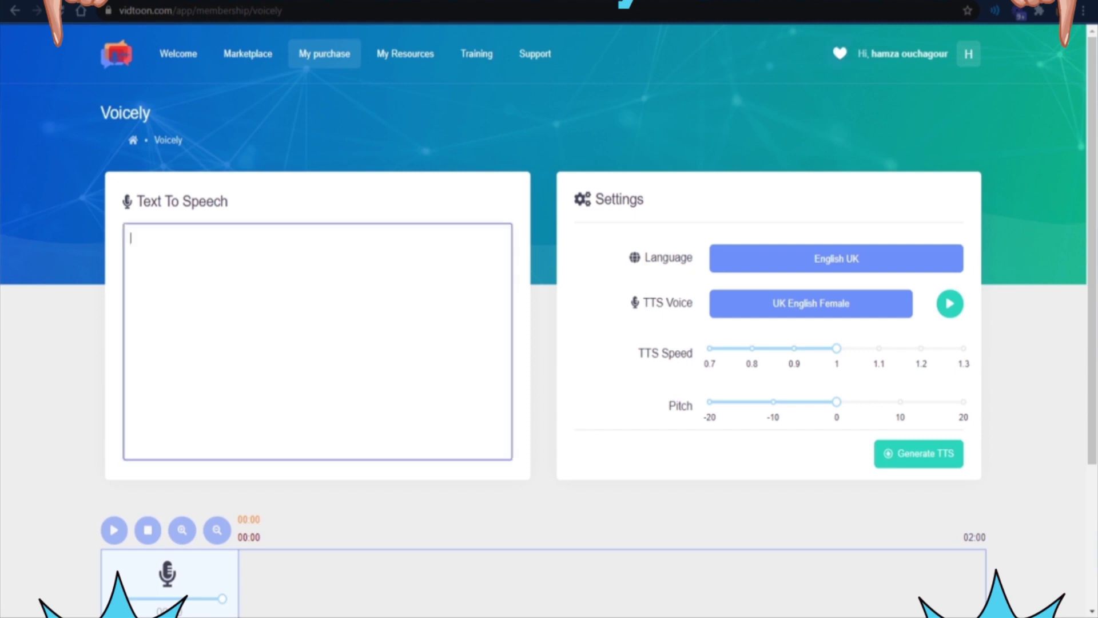
key("ctrl+v")
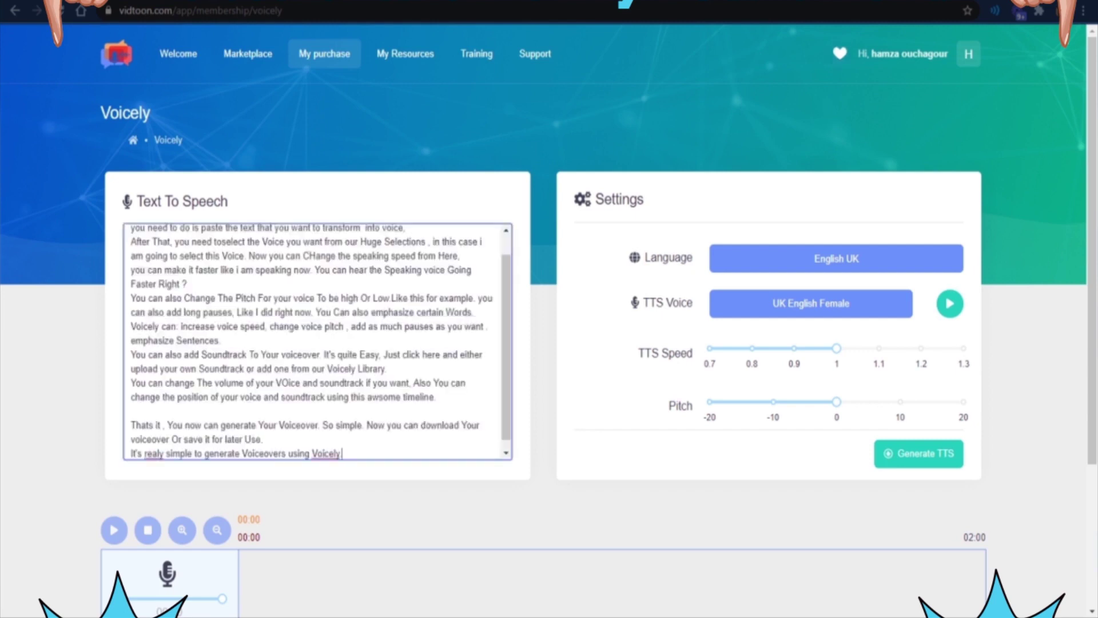
scroll(317, 341, "up", 2)
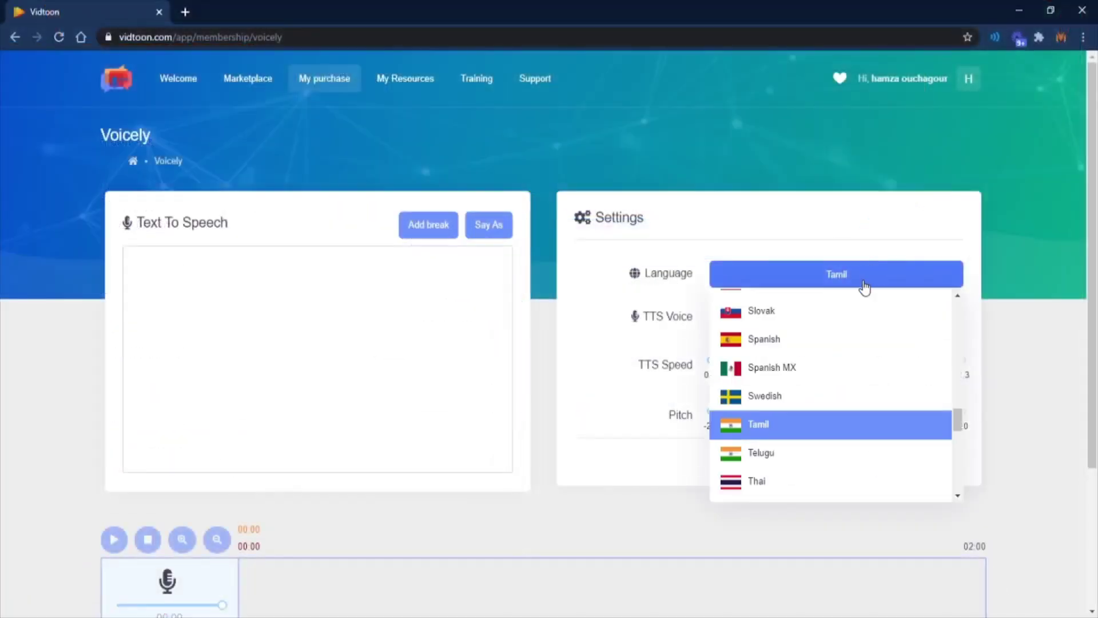
scroll(837, 370, "up", 5)
scroll(799, 370, "up", 4)
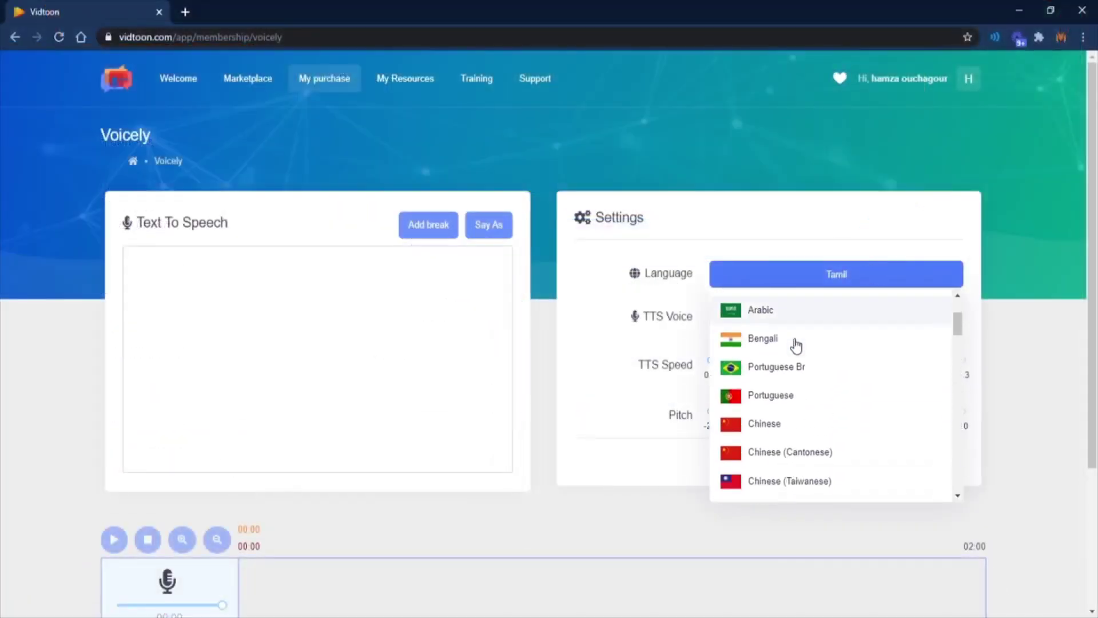
scroll(746, 368, "up", 2)
Set the language to Arabic and try the Mohammed (Male) and Hanna (Female-Neural) voices.
left_click(754, 356)
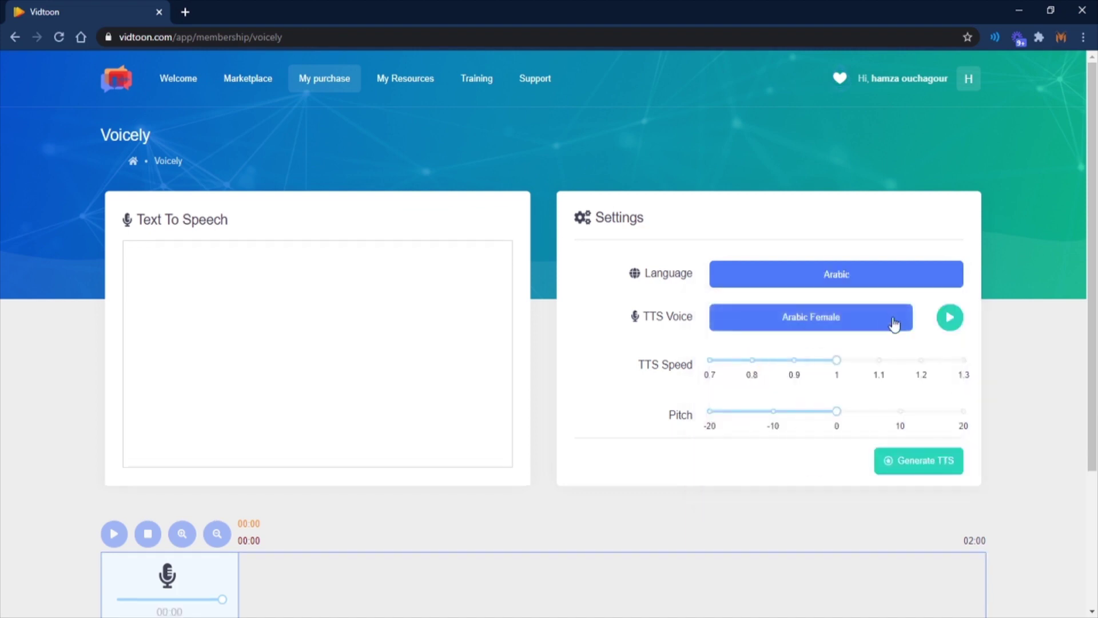
left_click(849, 317)
scroll(792, 395, "down", 2)
left_click(790, 382)
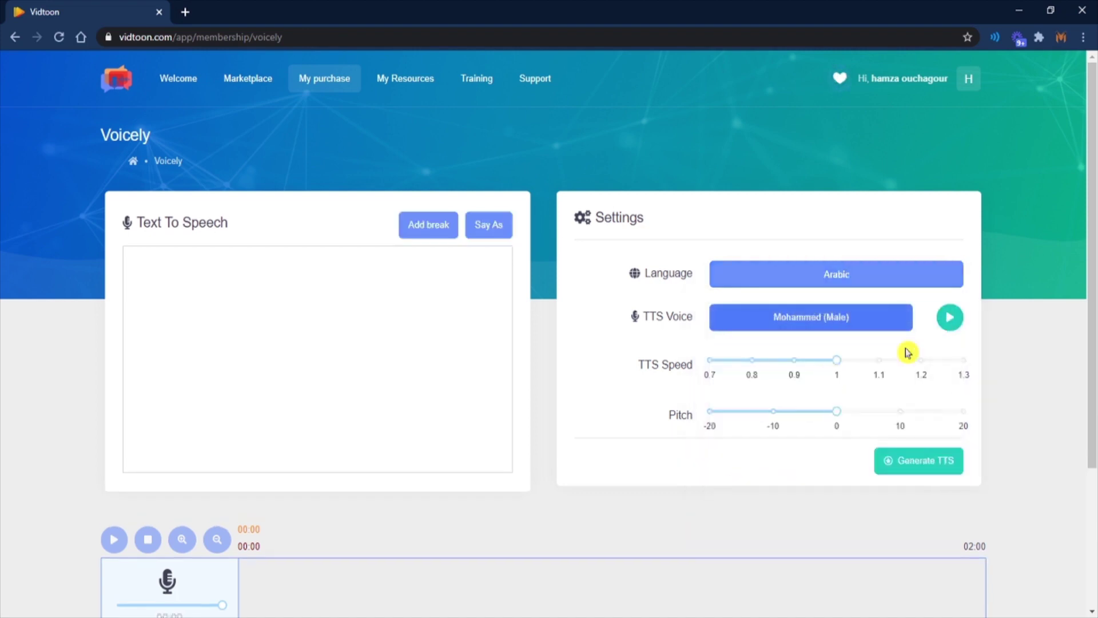
left_click(953, 318)
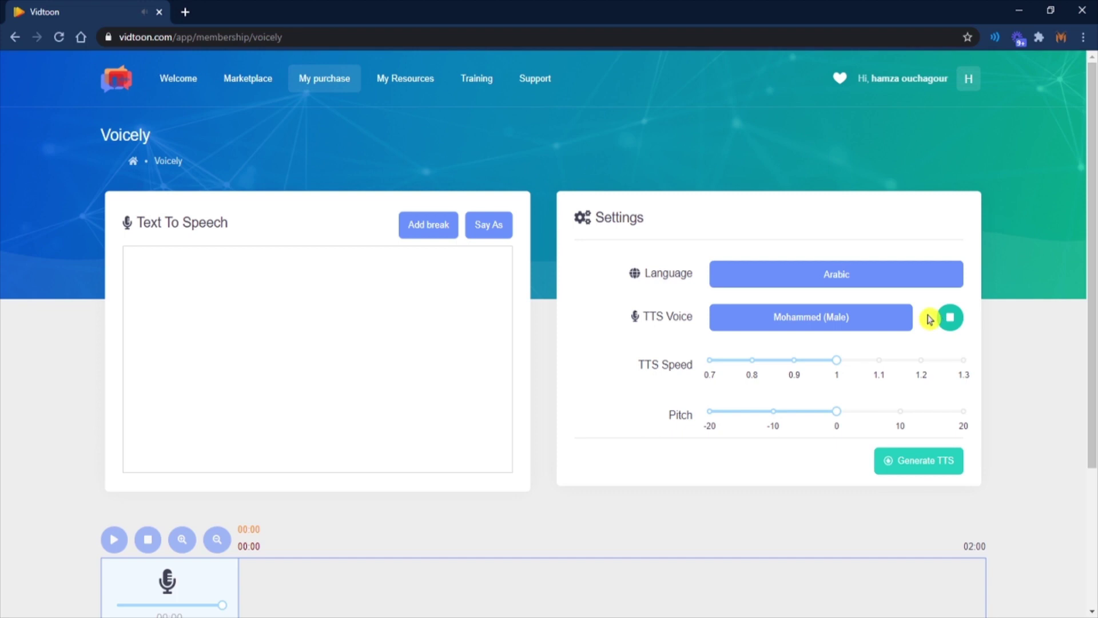
left_click(832, 317)
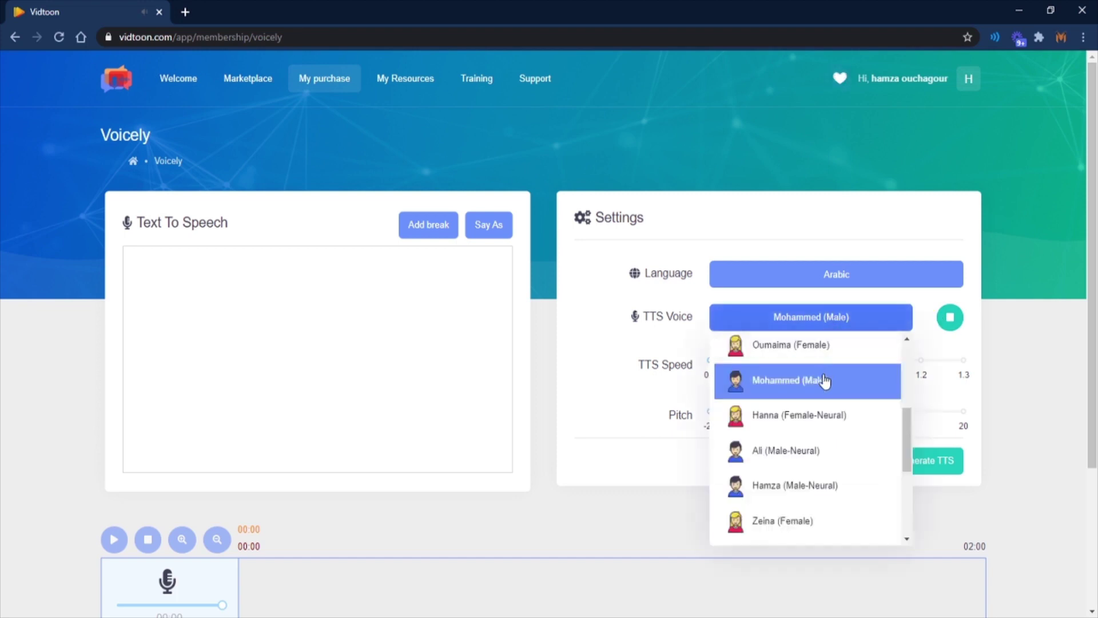
left_click(802, 421)
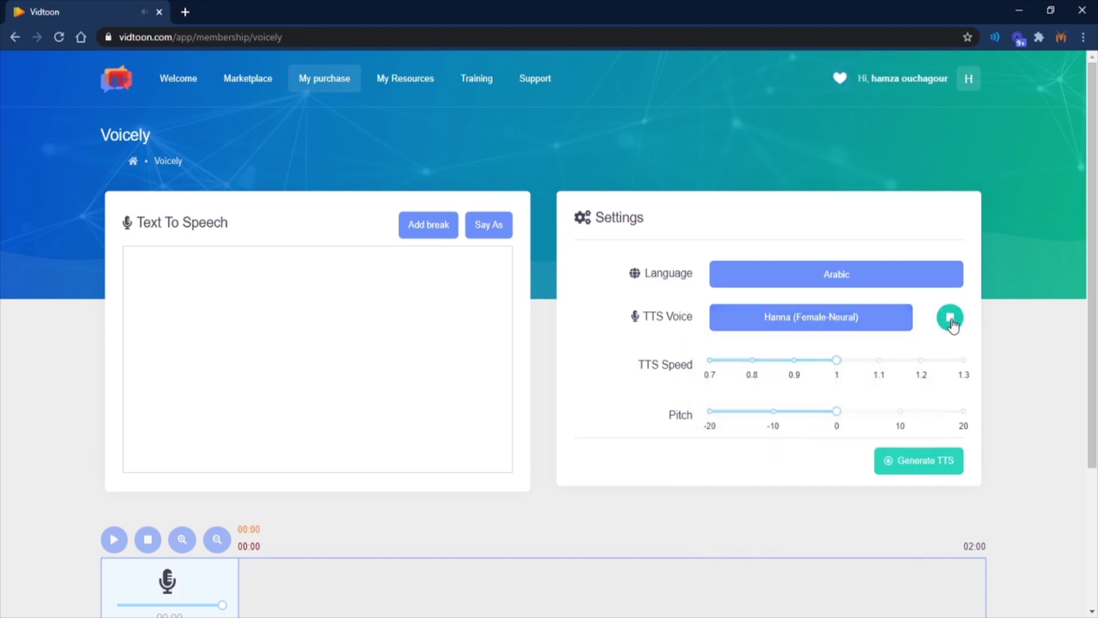
left_click(858, 316)
scroll(798, 395, "down", 2)
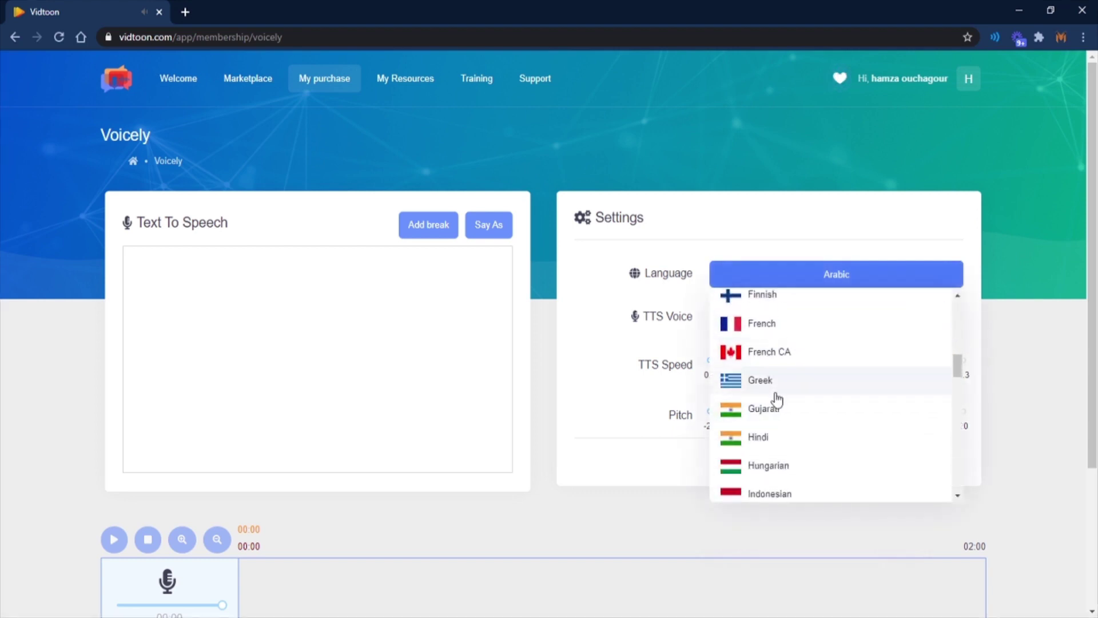
scroll(776, 398, "down", 1)
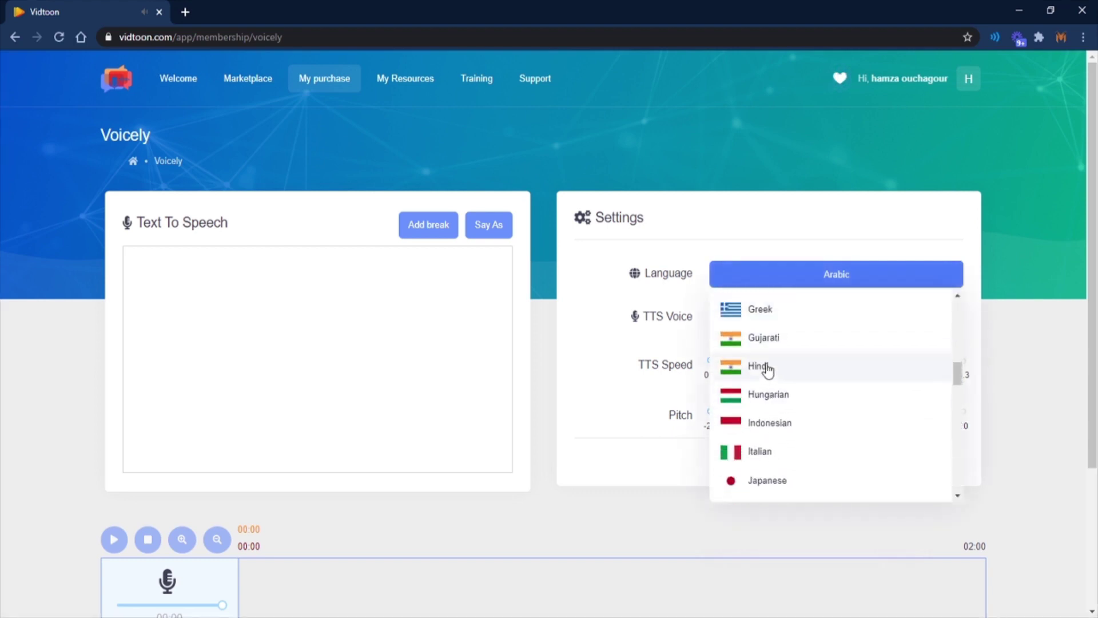
Switch to Hindi, previewing Pathrina and then Iathia (Female - Neural).
left_click(744, 371)
left_click(875, 316)
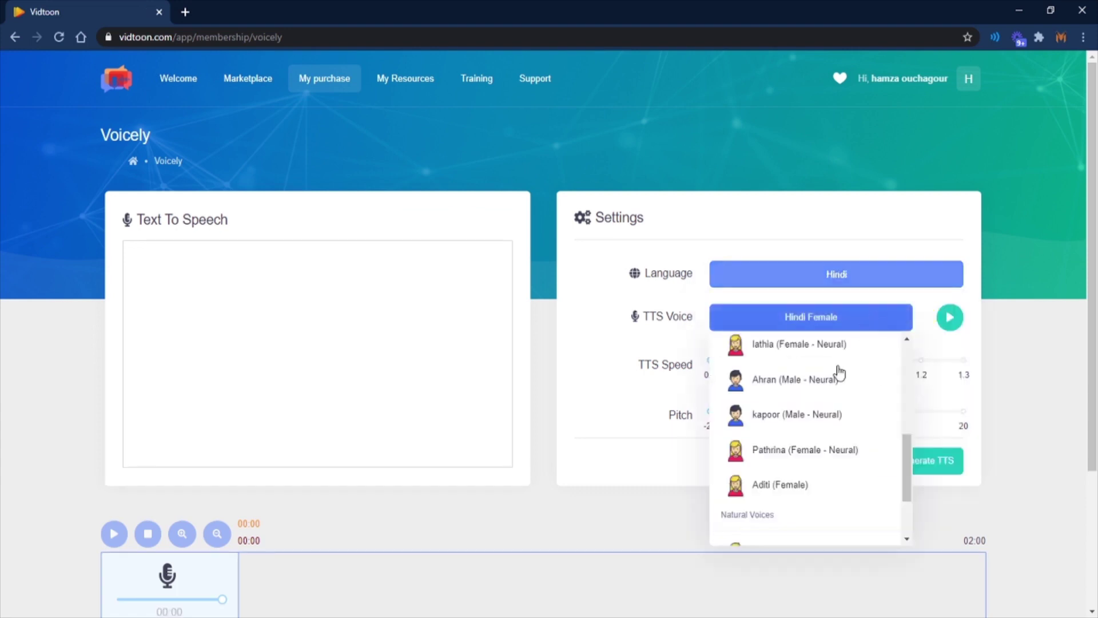
left_click(792, 452)
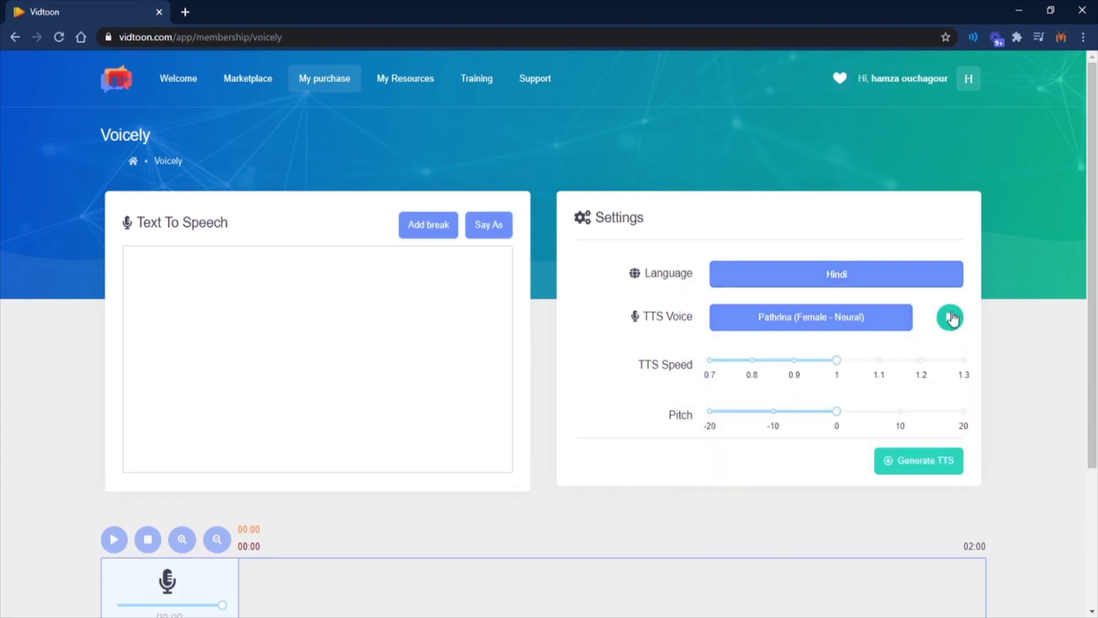
left_click(950, 316)
left_click(861, 316)
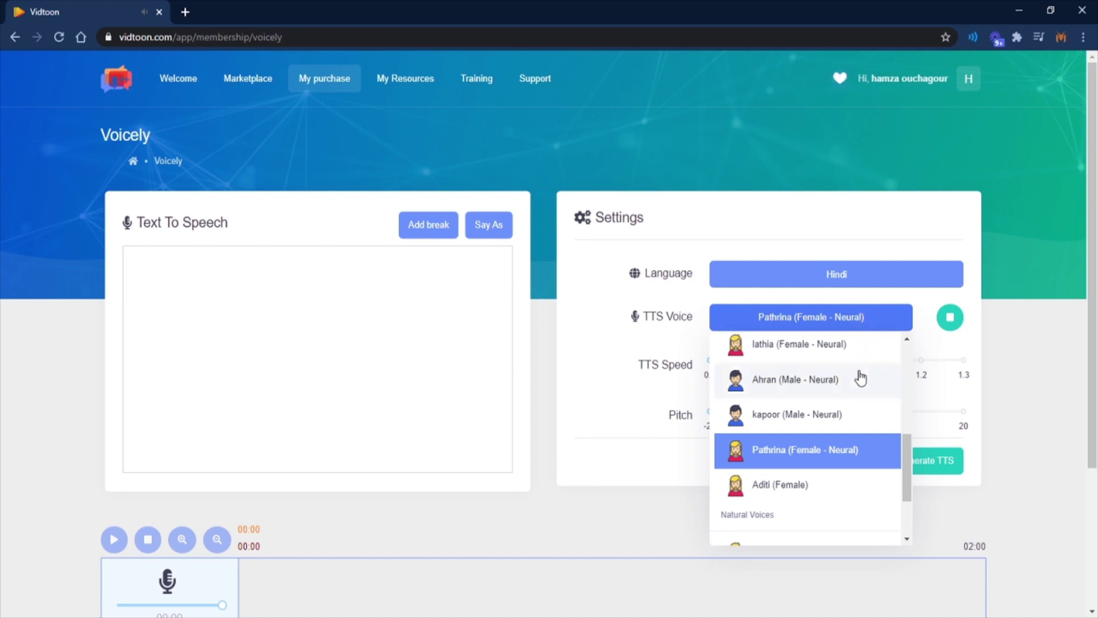
scroll(830, 385, "up", 2)
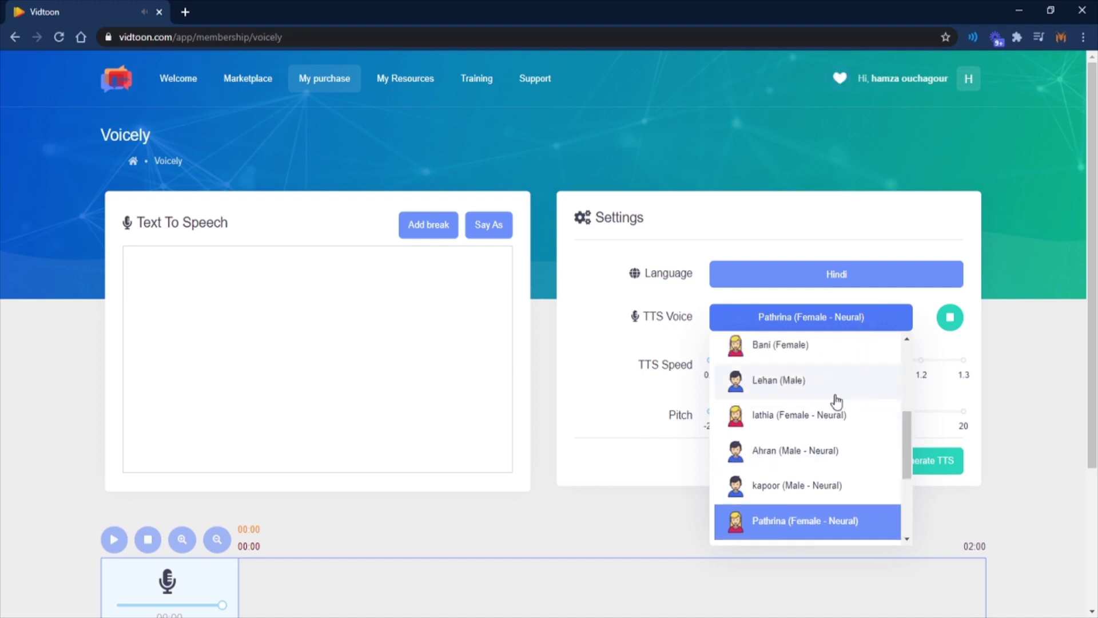
left_click(801, 418)
left_click(952, 322)
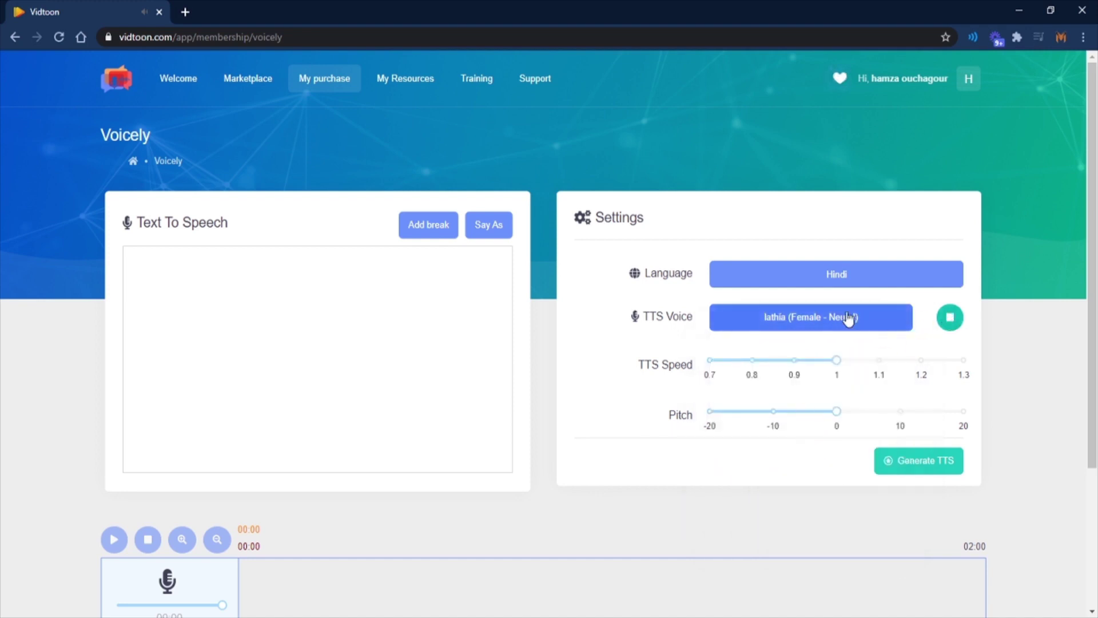
left_click(845, 316)
scroll(801, 412, "up", 2)
scroll(798, 429, "up", 2)
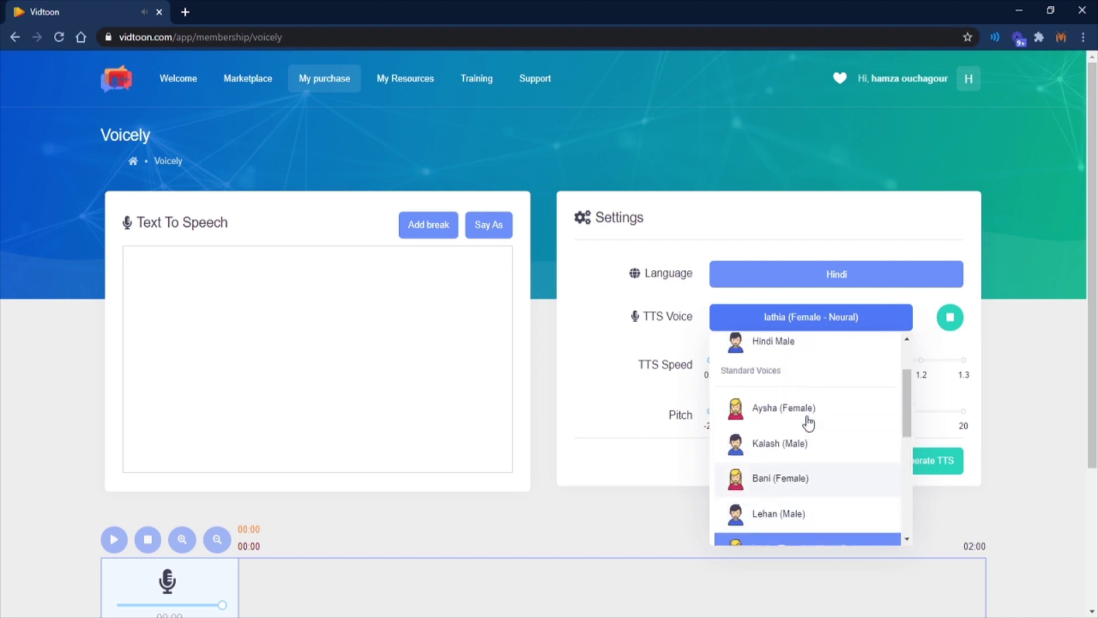
Set the language to Hungarian and try the Szabolcs and Noemi (Neural) voices.
left_click(837, 273)
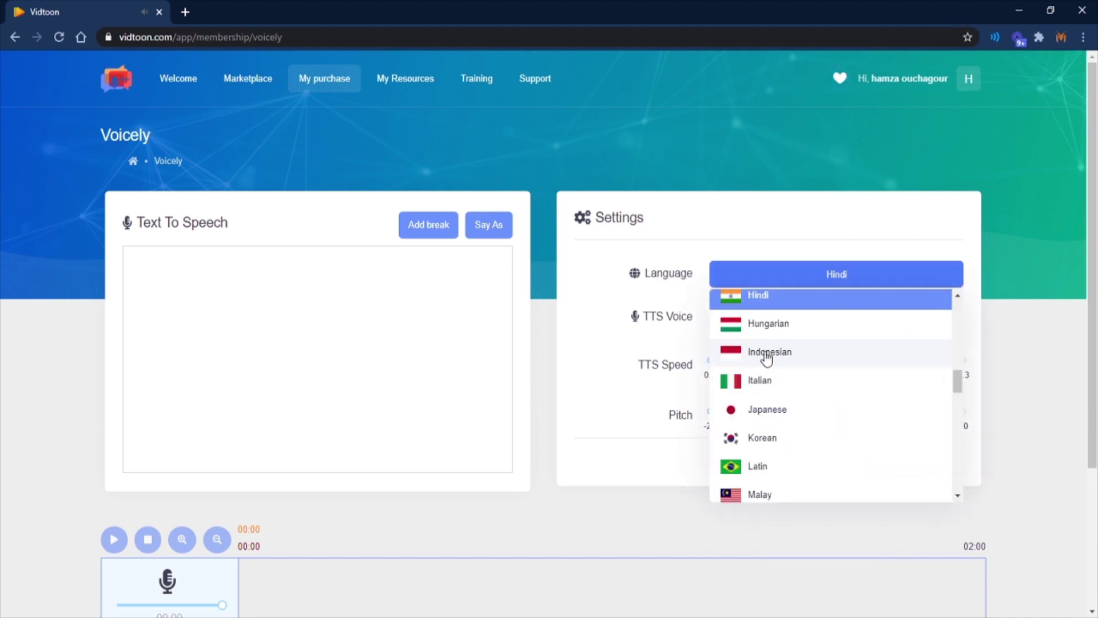
left_click(773, 319)
left_click(811, 321)
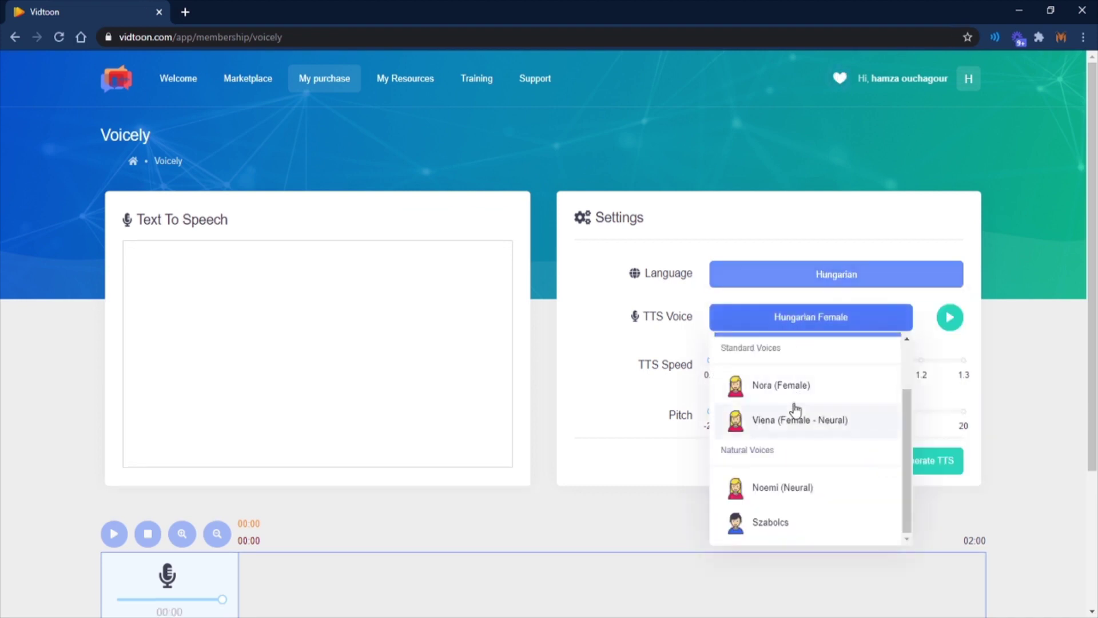
left_click(769, 522)
left_click(950, 319)
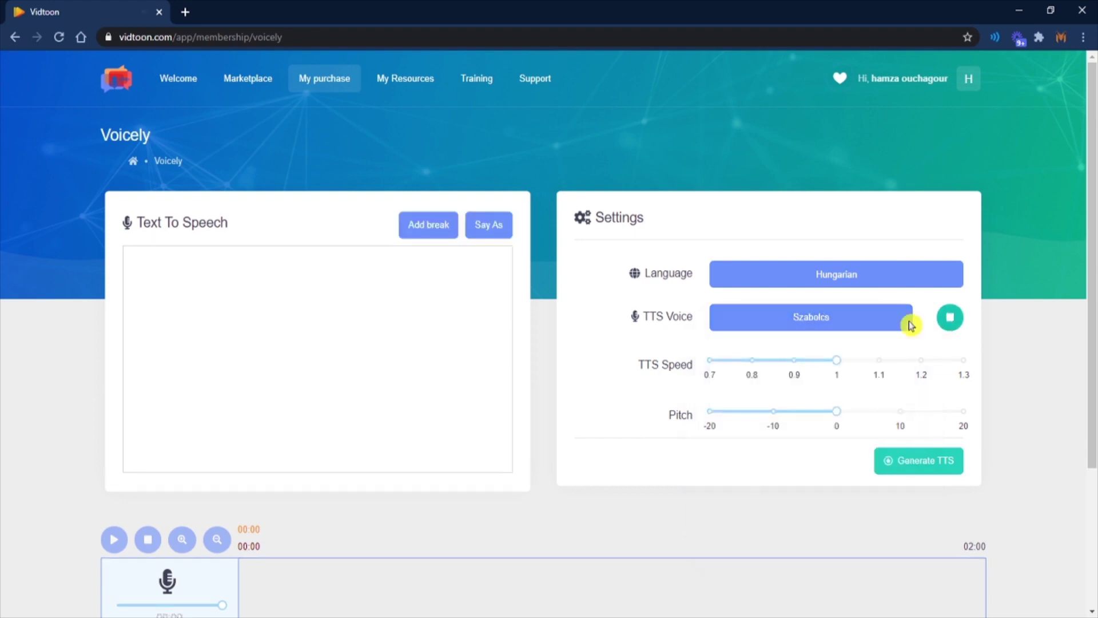
left_click(860, 321)
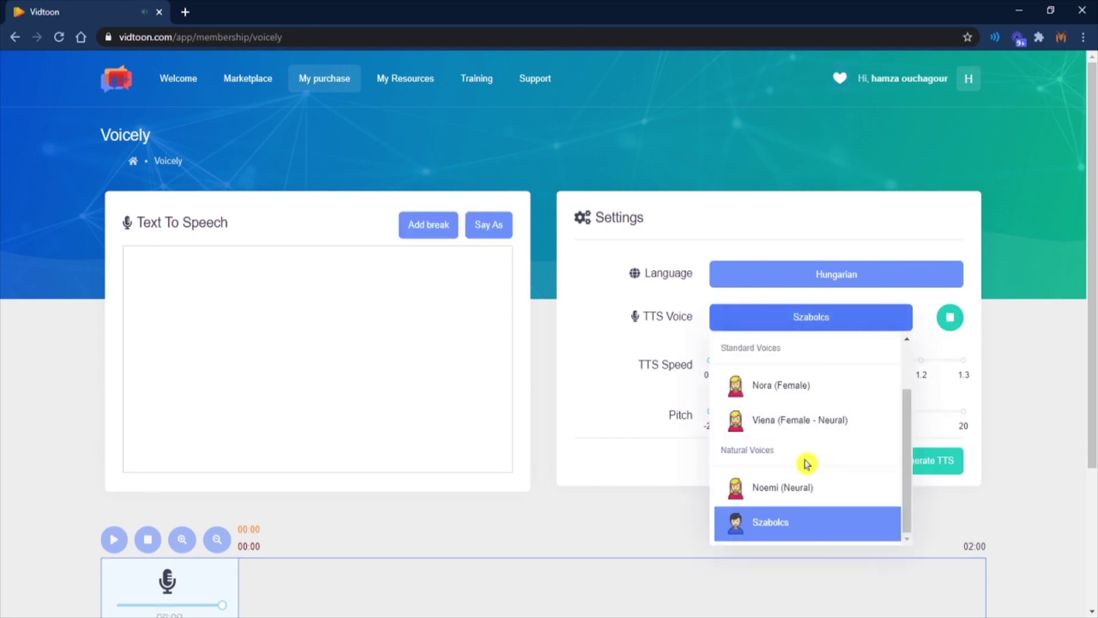
left_click(791, 490)
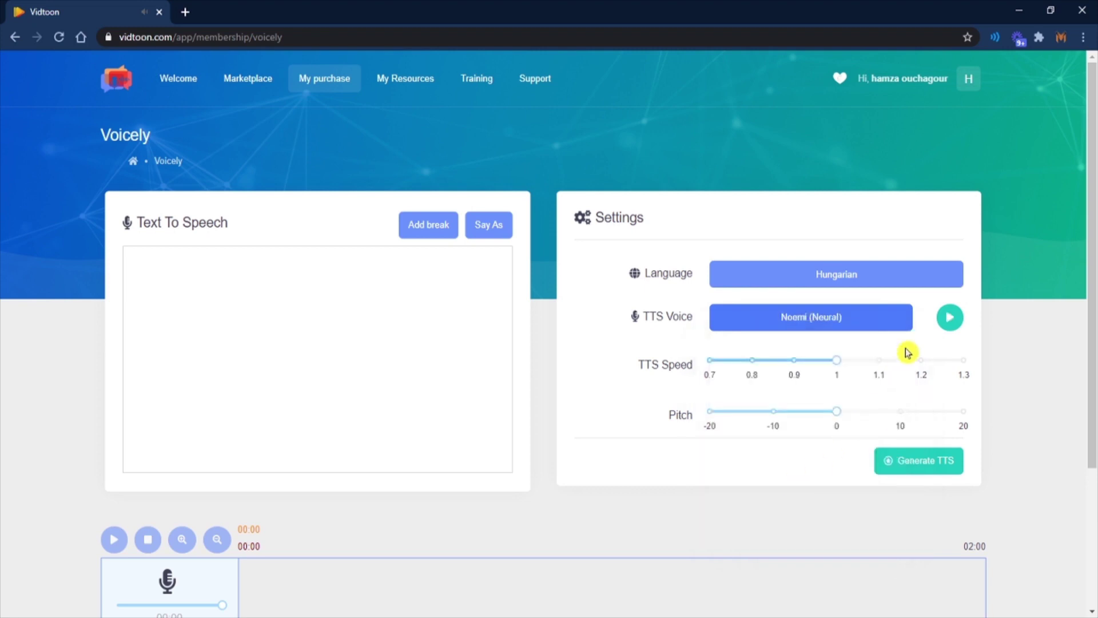
left_click(836, 319)
Switch the language to Indonesian and preview the Citro (Male - Neural) voice.
left_click(840, 276)
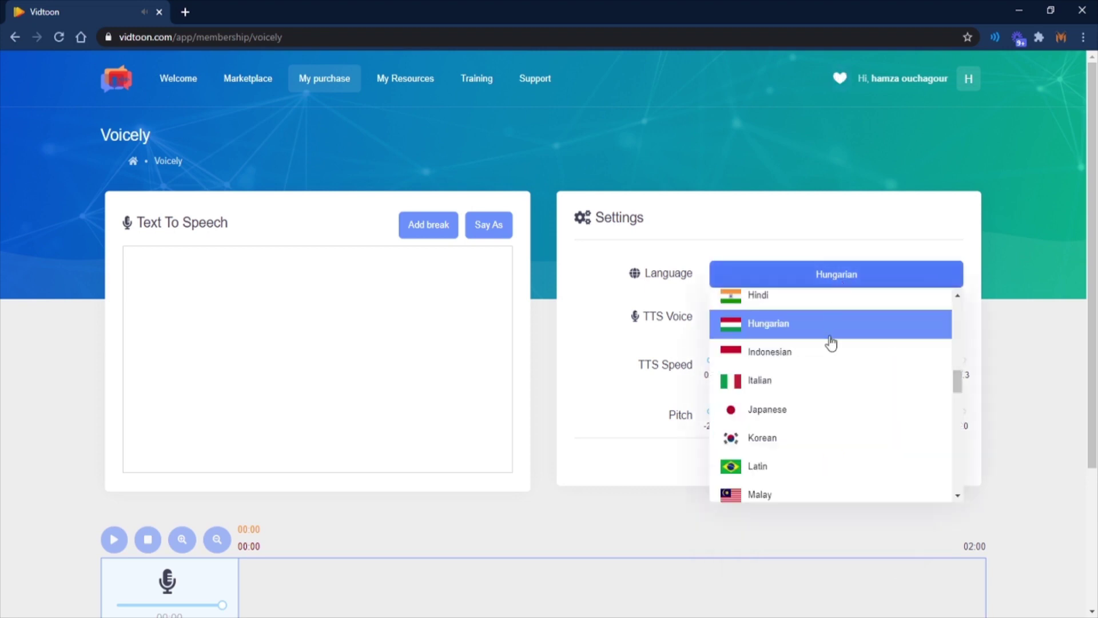
left_click(770, 352)
left_click(811, 317)
left_click(790, 525)
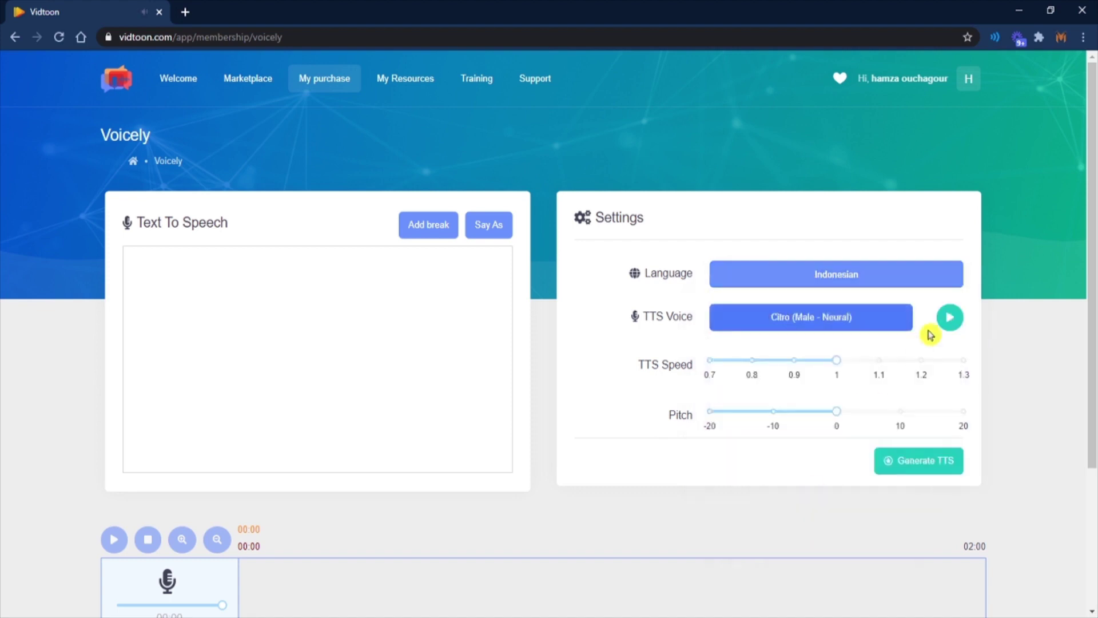
left_click(949, 317)
Preview the Indonesian Fajar and Utari (Female - Neural) voices.
left_click(859, 316)
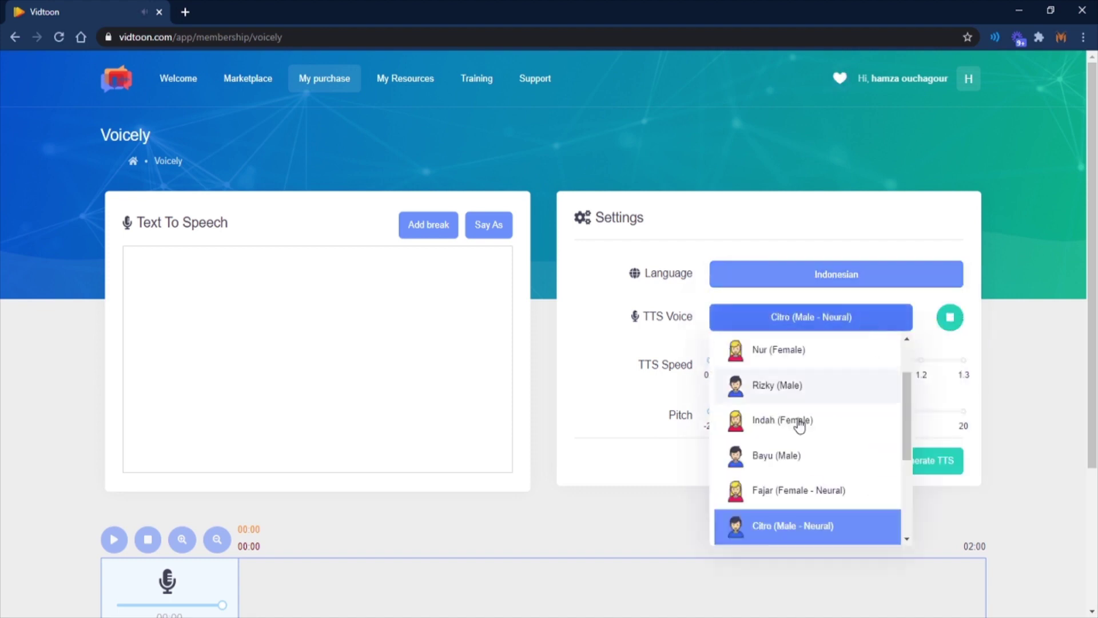
scroll(799, 424, "down", 2)
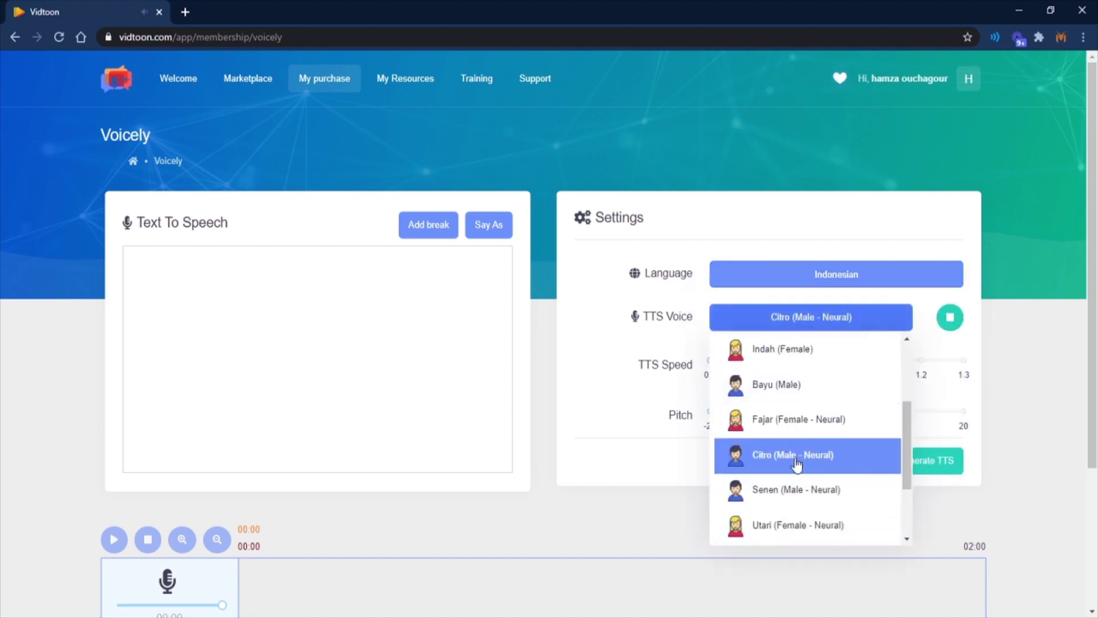
left_click(809, 423)
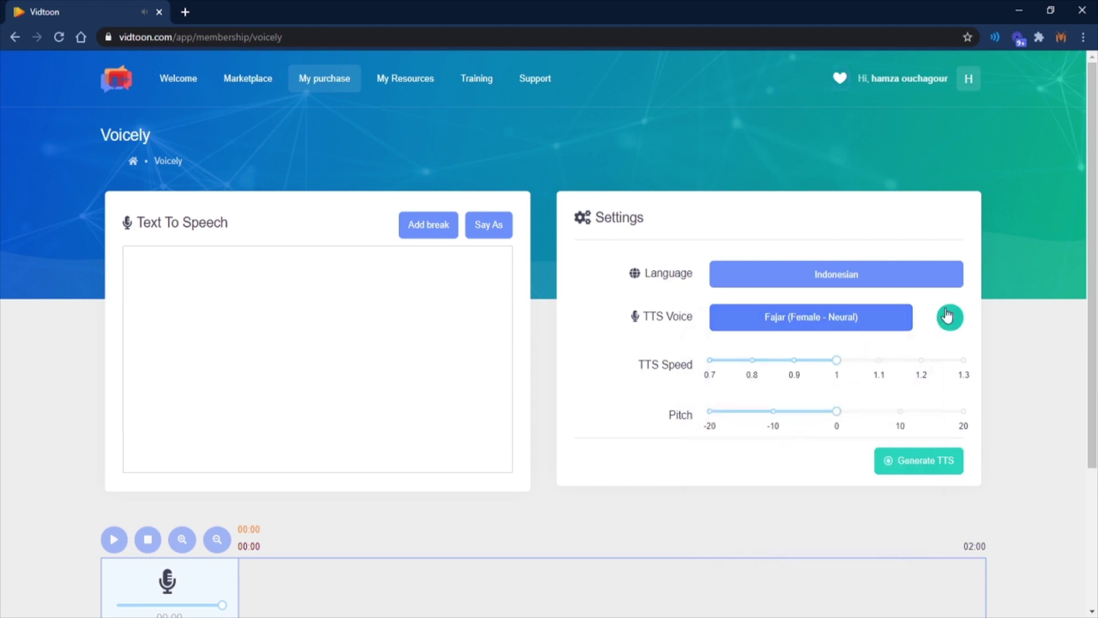
left_click(947, 317)
left_click(857, 317)
scroll(790, 450, "down", 2)
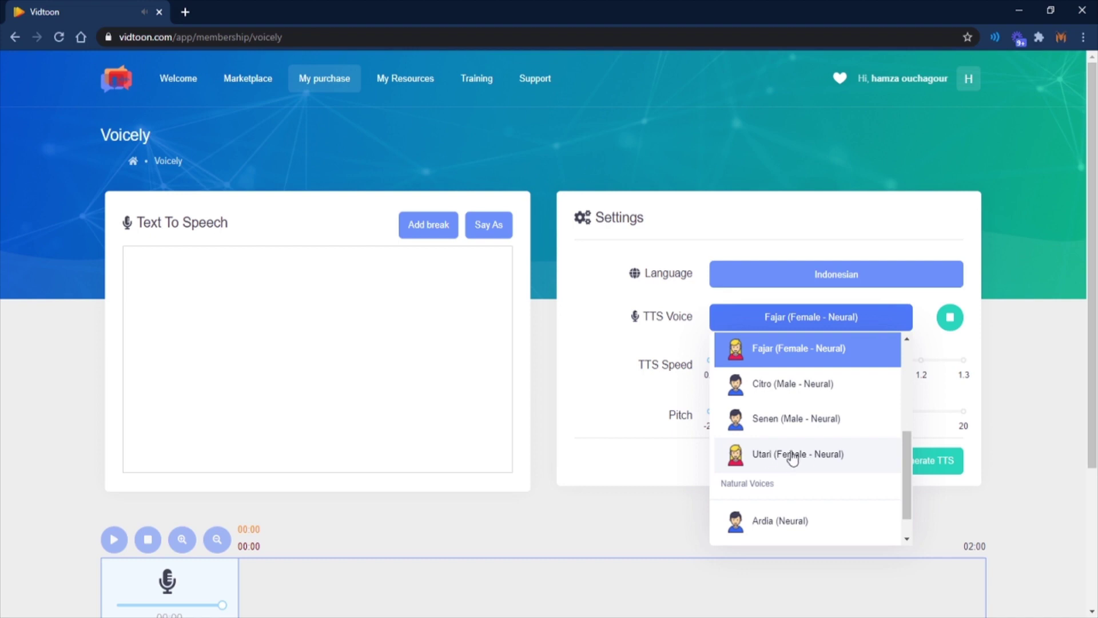
left_click(790, 455)
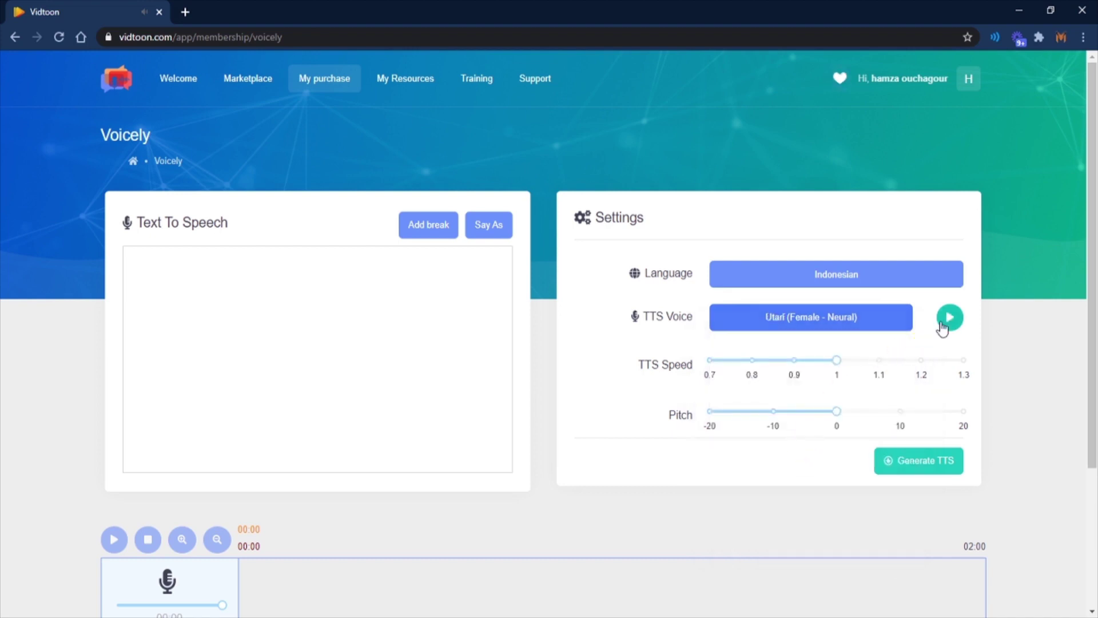
left_click(947, 317)
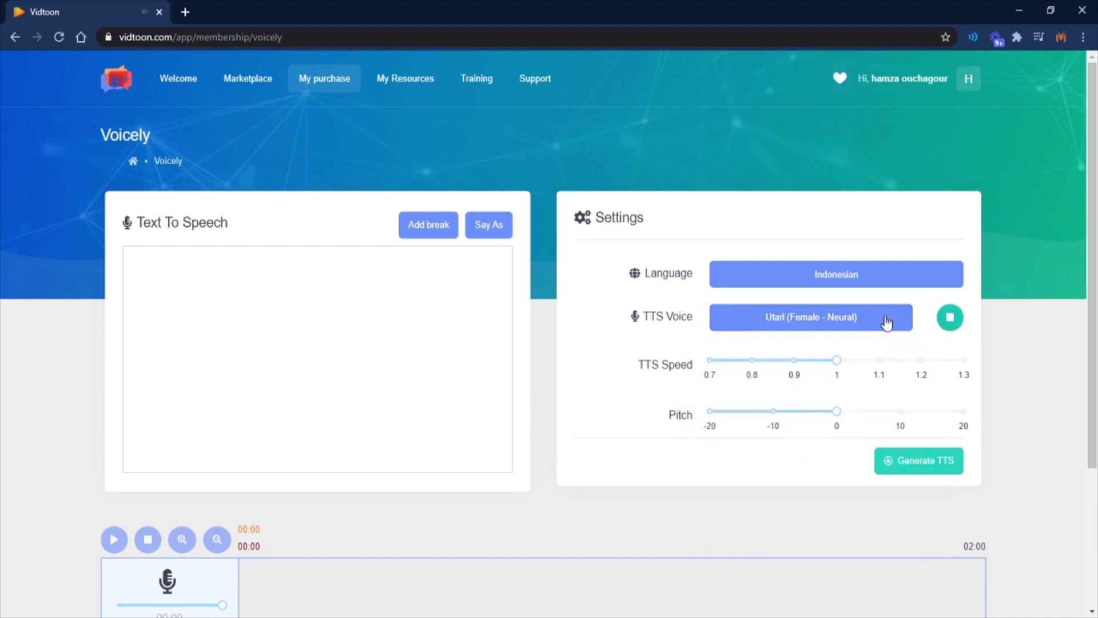
Set Japanese with the Chikao (Male - Neural) voice, then switch the language to Malayalam.
left_click(852, 275)
left_click(775, 322)
scroll(789, 403, "down", 2)
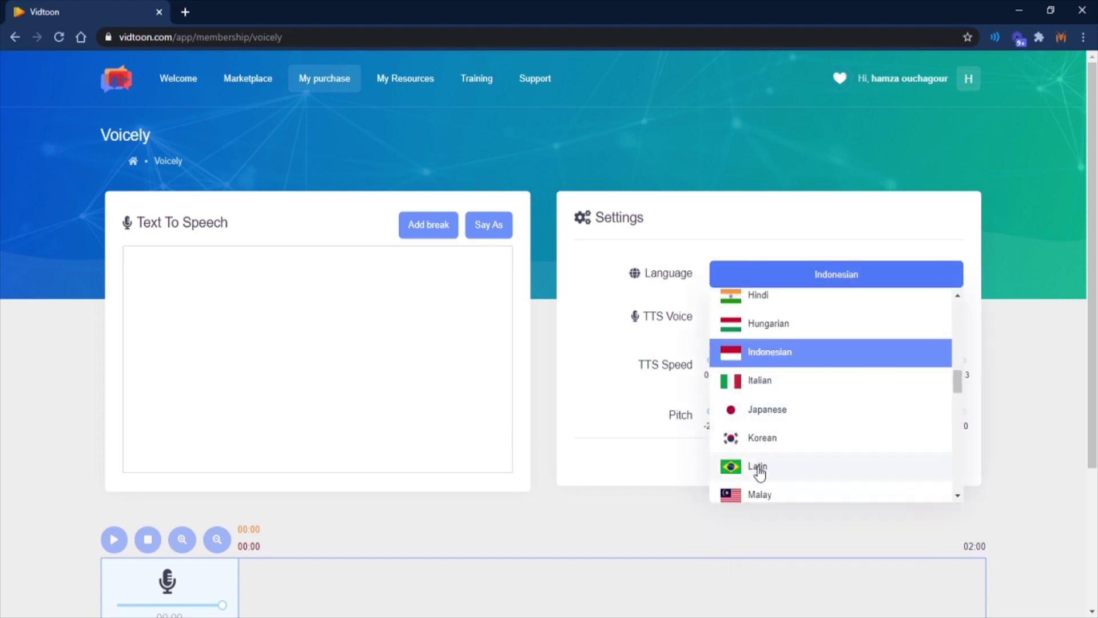
left_click(758, 414)
left_click(798, 317)
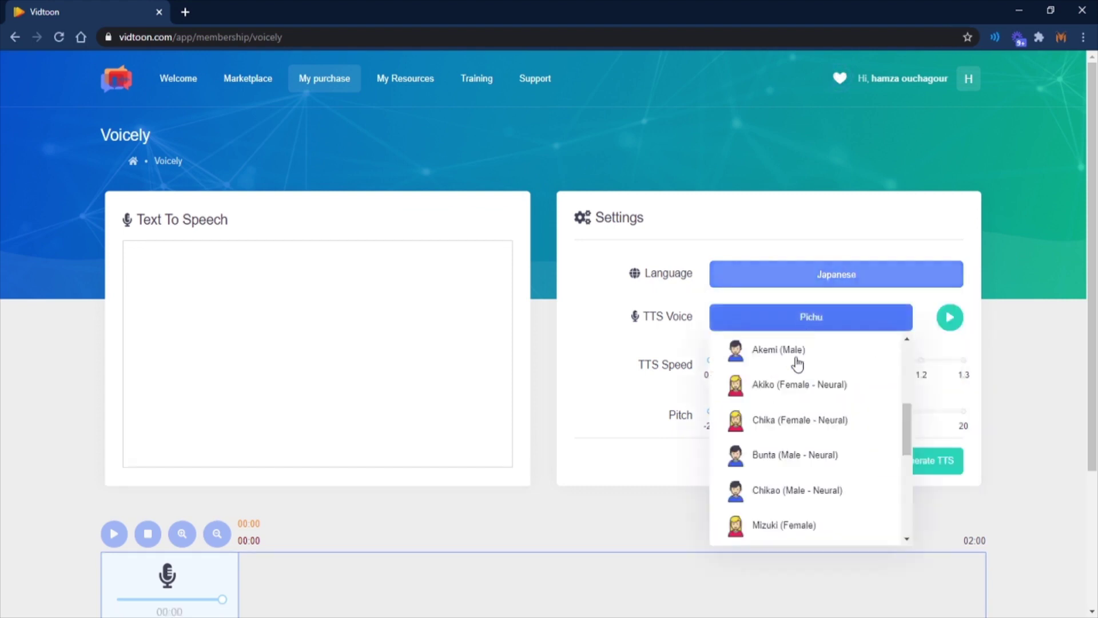
scroll(798, 386, "down", 2)
left_click(794, 417)
left_click(948, 320)
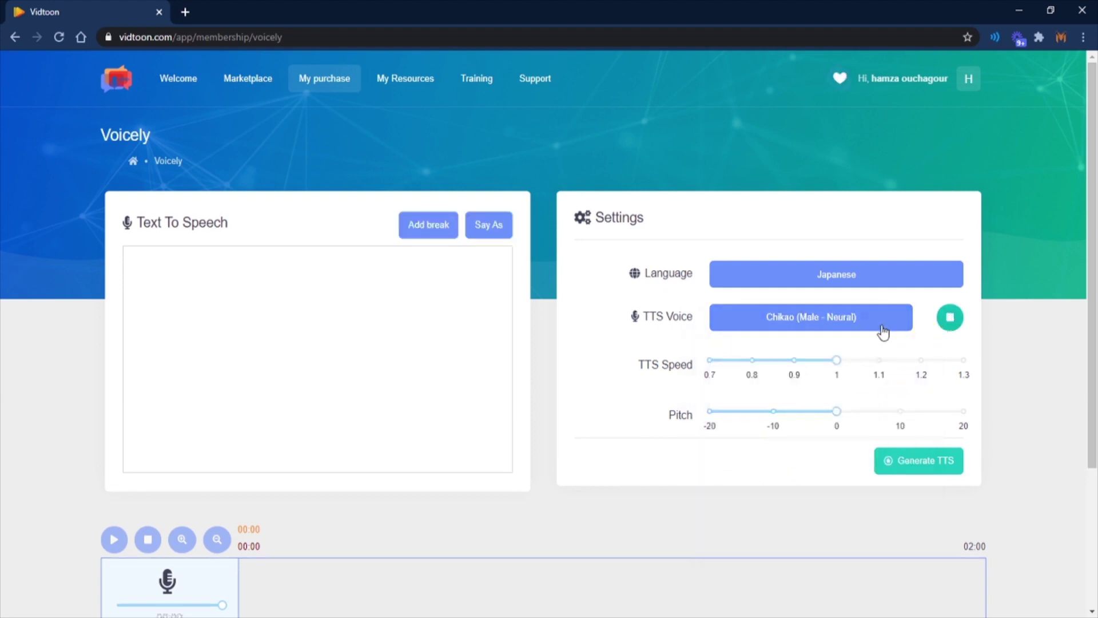
left_click(811, 317)
scroll(823, 411, "up", 3)
scroll(824, 378, "up", 3)
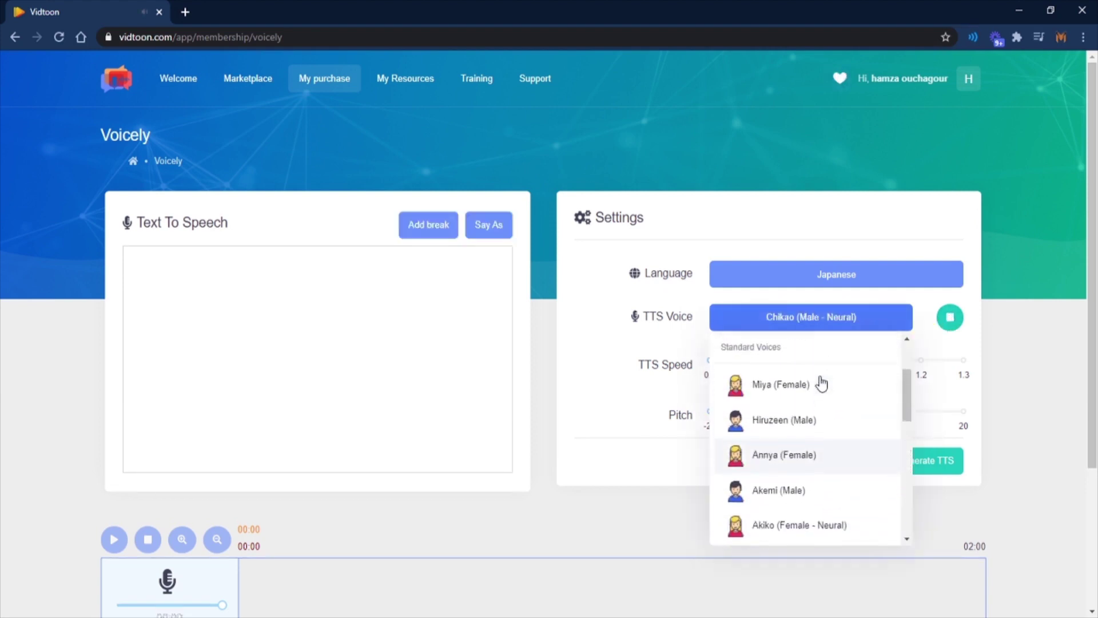
scroll(824, 377, "up", 2)
scroll(822, 384, "down", 3)
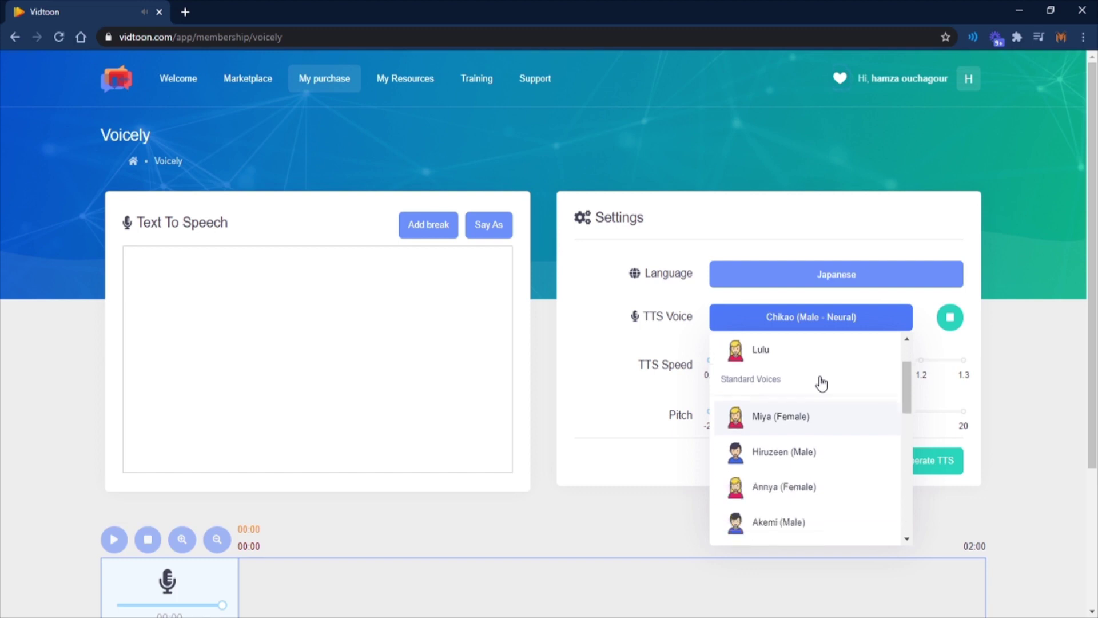
scroll(822, 383, "down", 3)
scroll(822, 384, "down", 3)
scroll(822, 383, "down", 2)
left_click(836, 273)
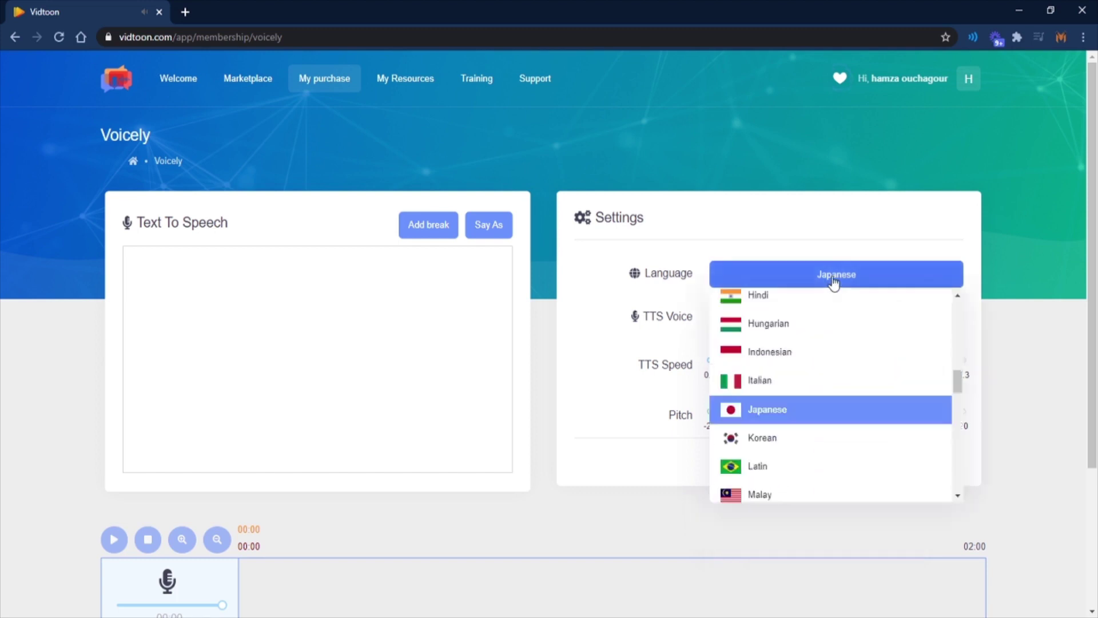
scroll(811, 361, "down", 3)
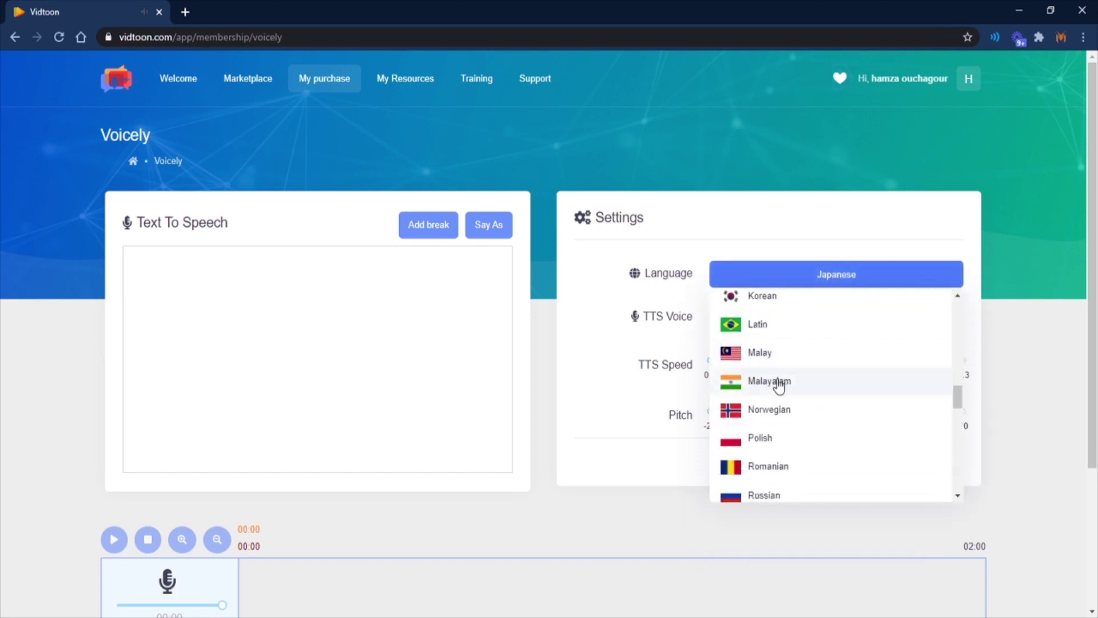
left_click(770, 380)
Preview Malayalam - Baidu (Male), pick Aloma (Female), then switch the language to Polish.
left_click(810, 317)
left_click(785, 453)
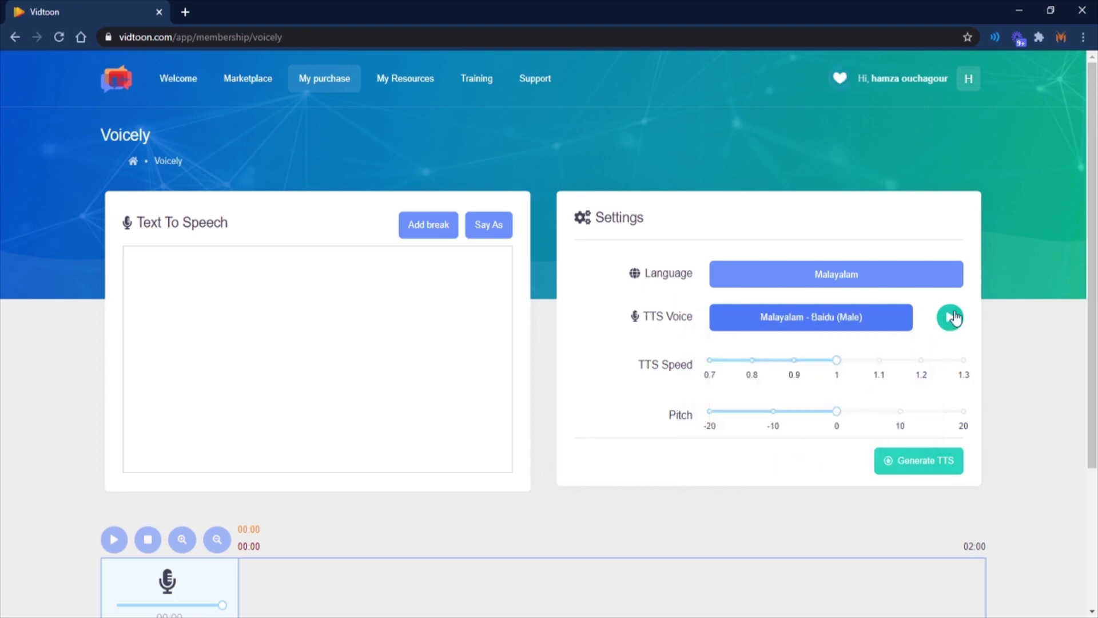
left_click(951, 317)
left_click(875, 321)
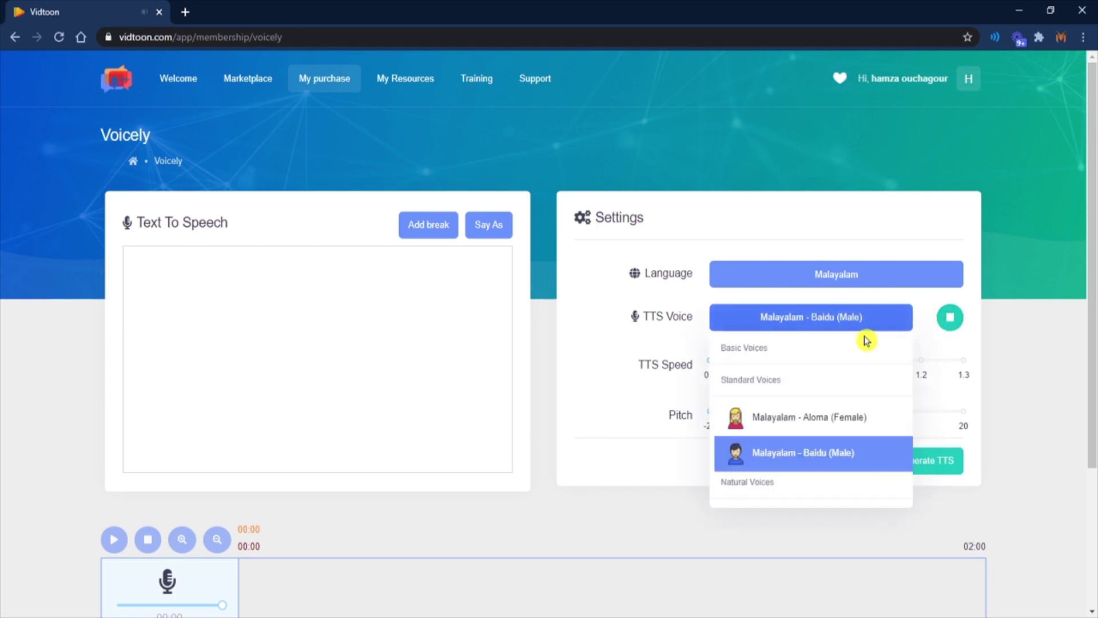
left_click(771, 421)
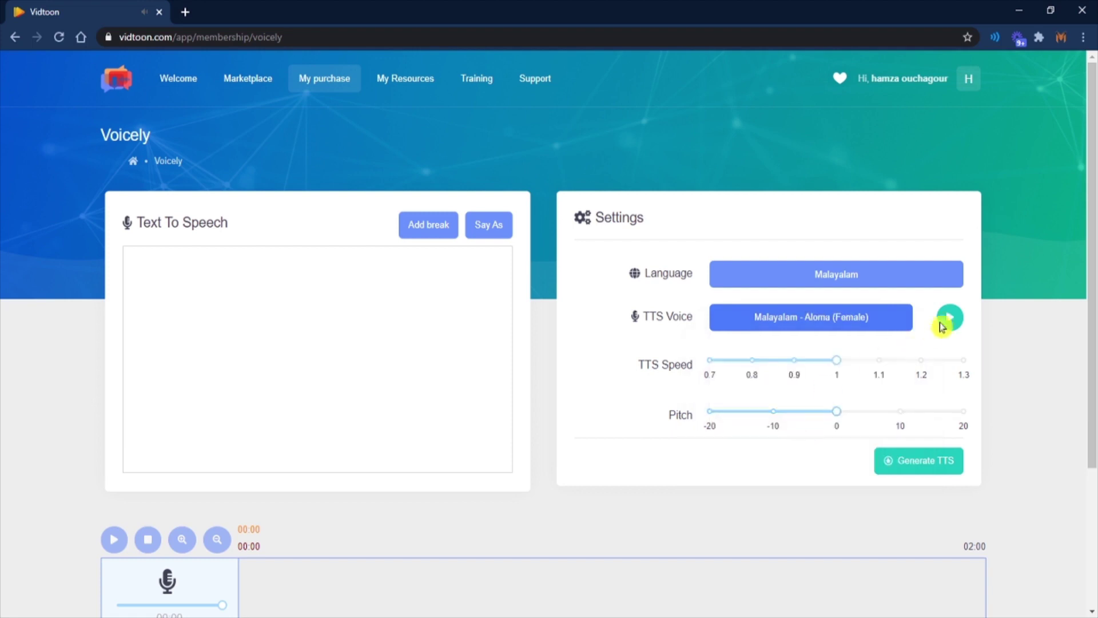
left_click(852, 277)
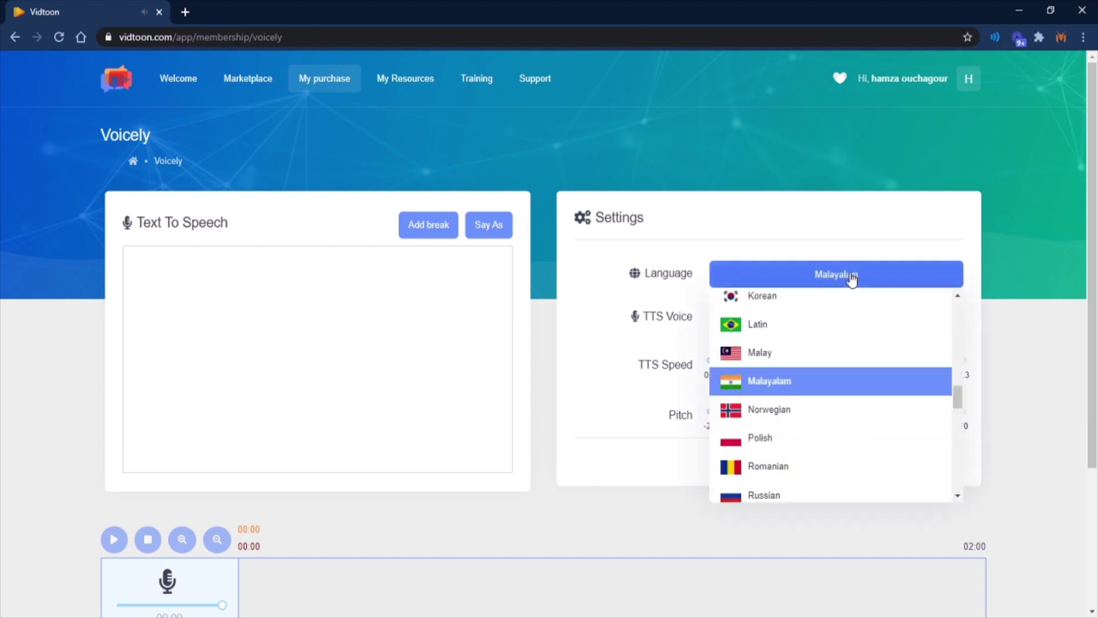
left_click(761, 442)
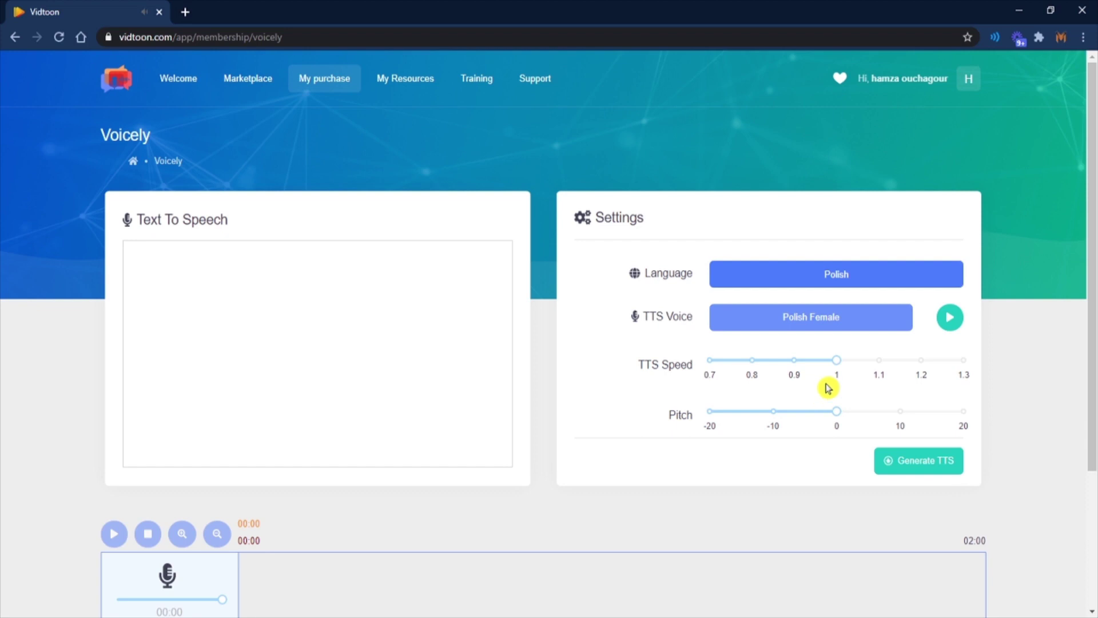
Try the Polish Mikolaj (Male) voice, then choose and preview Alicja (Female - Neural).
left_click(861, 317)
left_click(777, 490)
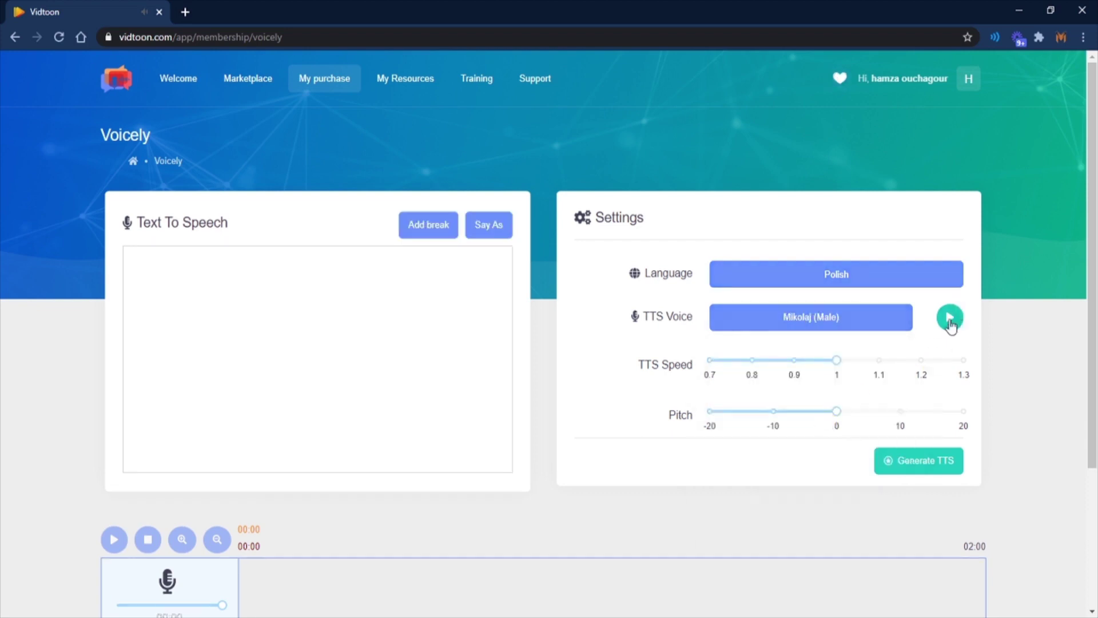
left_click(839, 325)
scroll(798, 447, "down", 3)
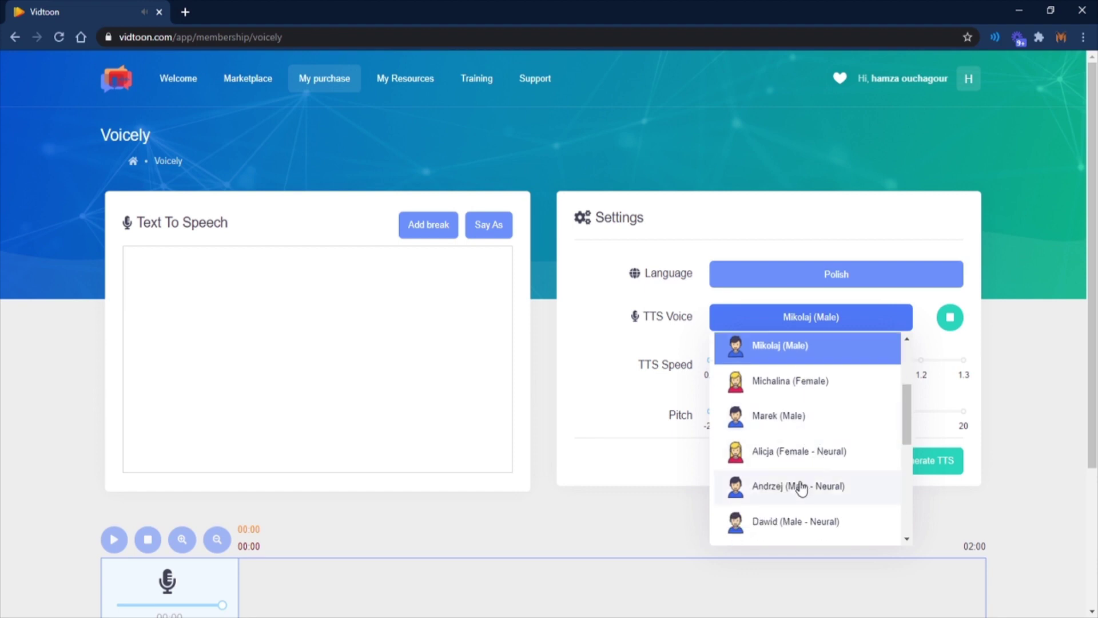
left_click(798, 453)
left_click(949, 317)
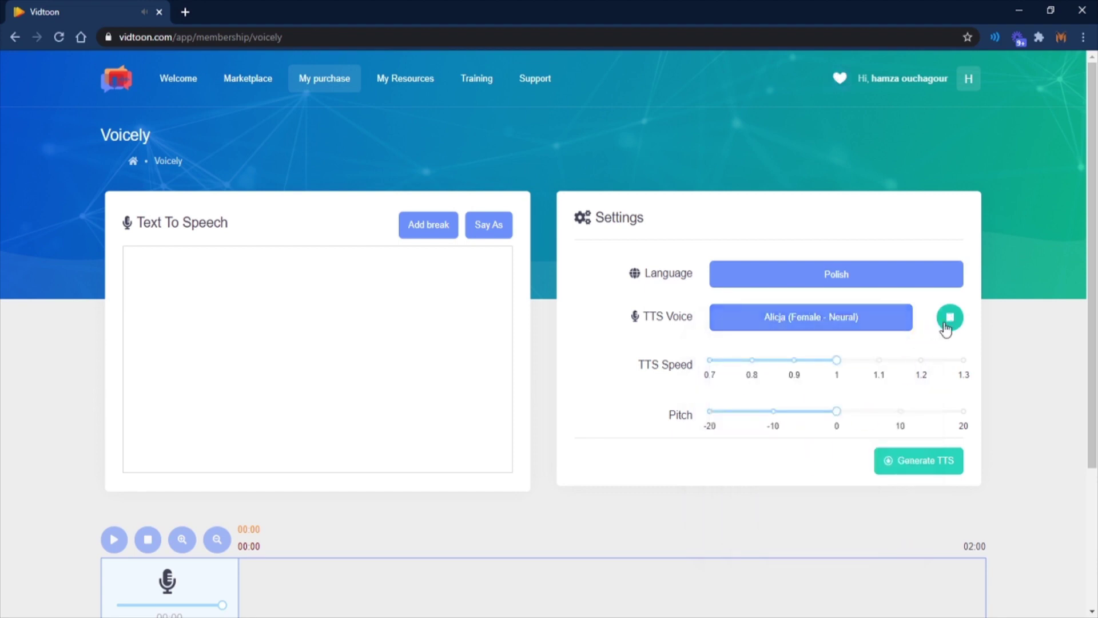
left_click(864, 320)
scroll(824, 421, "down", 2)
scroll(805, 444, "down", 3)
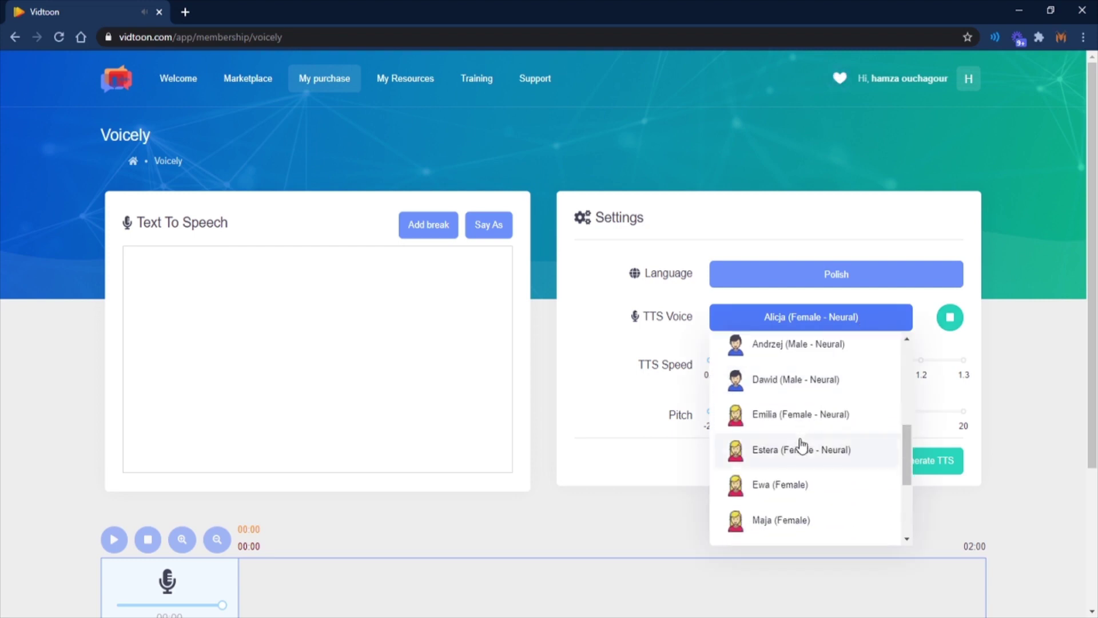
scroll(803, 443, "down", 2)
scroll(772, 429, "down", 2)
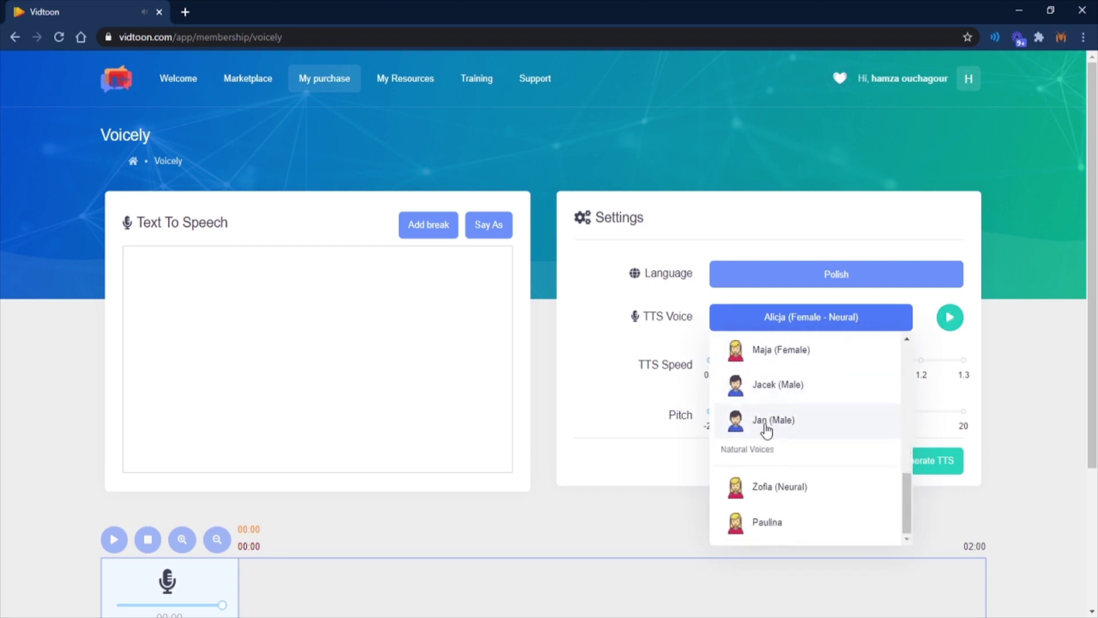
left_click(837, 273)
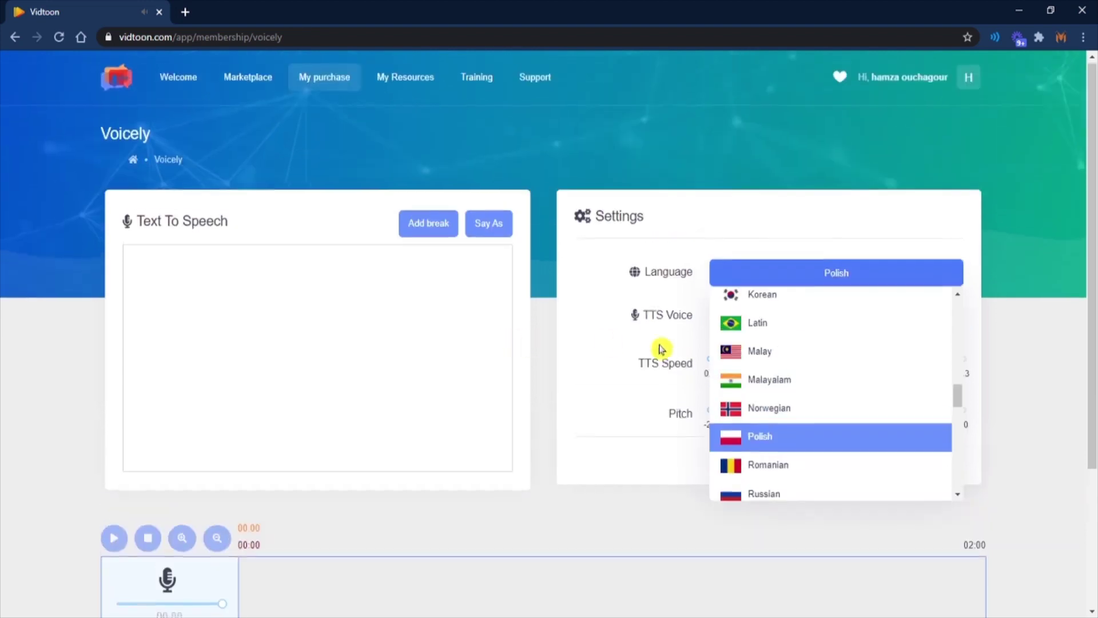
scroll(772, 398, "down", 2)
scroll(772, 399, "down", 1)
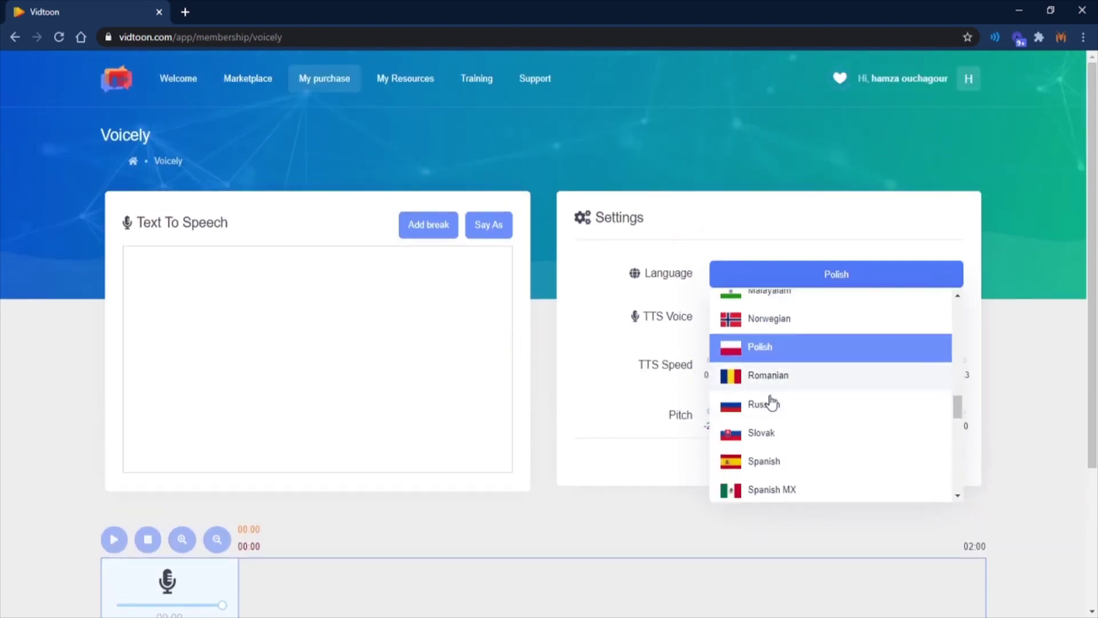
scroll(770, 403, "down", 2)
Preview the Spanish Mexico - Mia (Female) and Spanish US - Miguel (Male) voices.
left_click(763, 411)
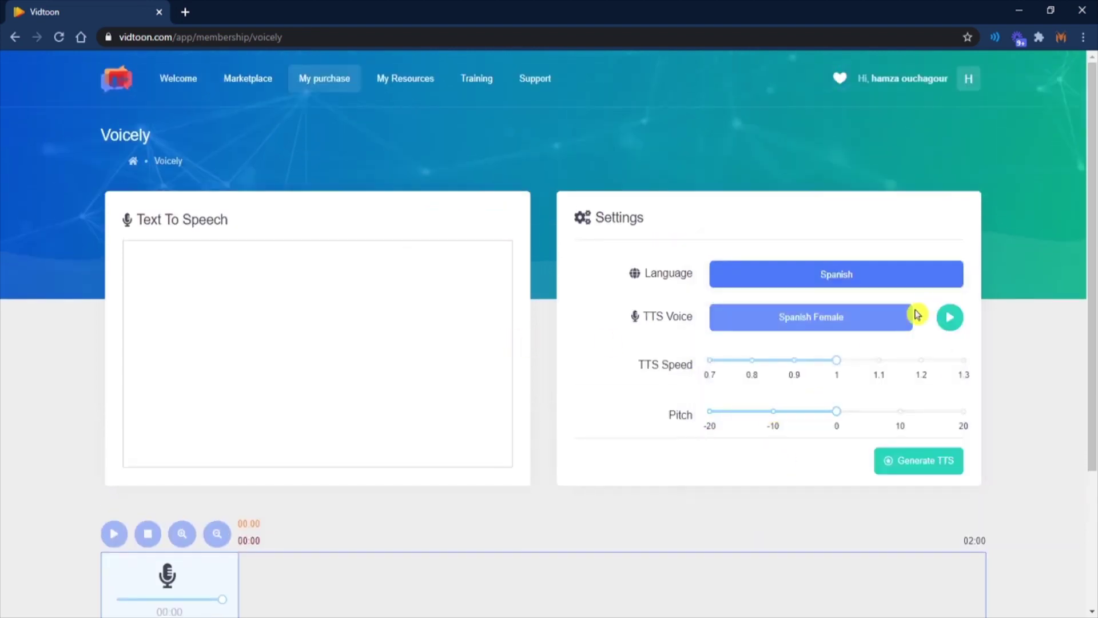
left_click(811, 316)
scroll(794, 419, "down", 2)
scroll(795, 419, "down", 1)
scroll(795, 419, "up", 1)
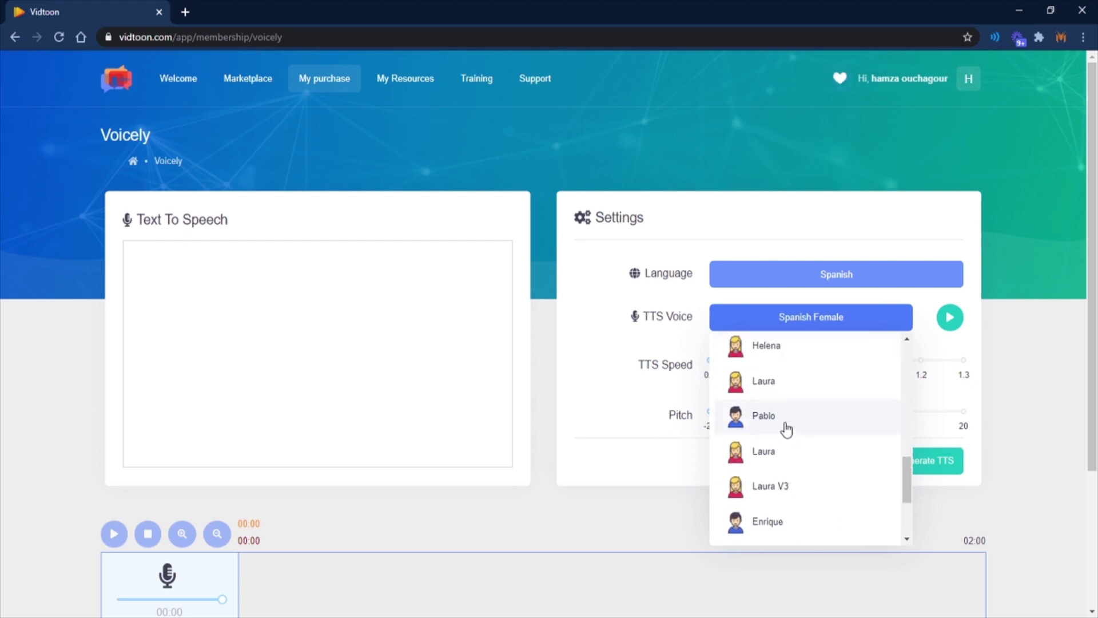
scroll(789, 420, "up", 1)
scroll(787, 426, "up", 2)
scroll(786, 426, "up", 2)
scroll(787, 427, "up", 1)
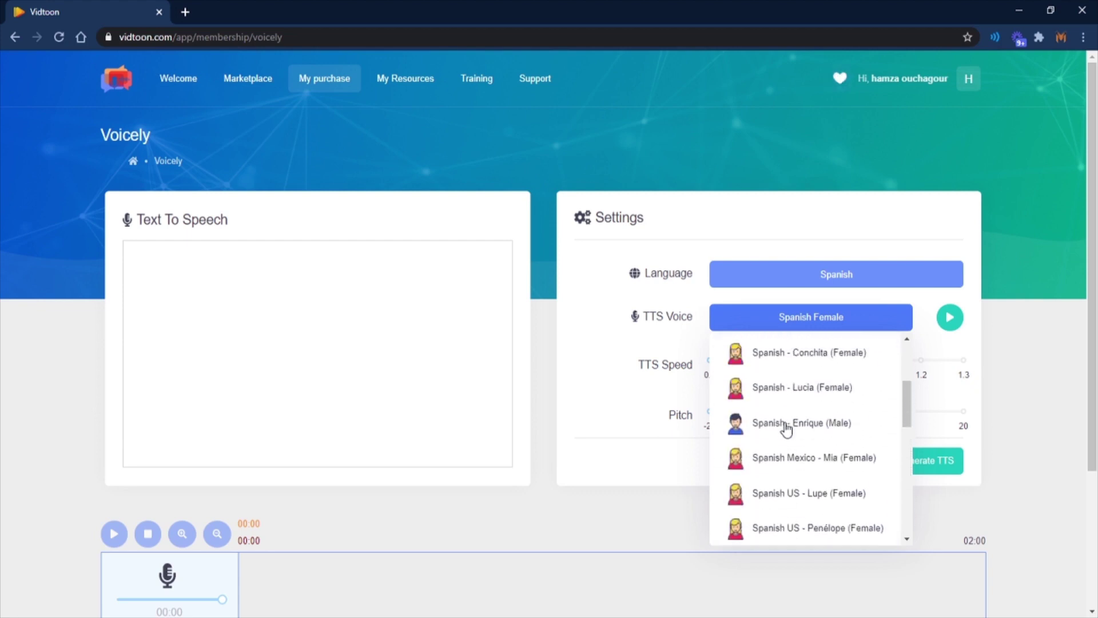
scroll(787, 427, "up", 1)
scroll(786, 426, "up", 1)
scroll(787, 426, "up", 1)
scroll(787, 427, "down", 2)
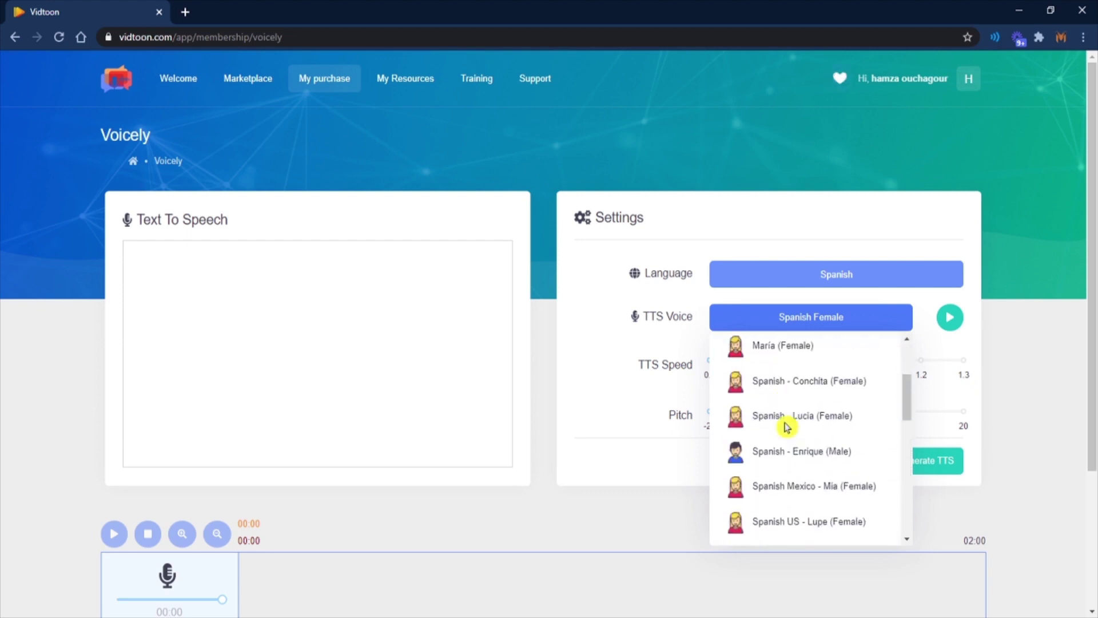
scroll(787, 426, "down", 1)
left_click(819, 418)
left_click(950, 317)
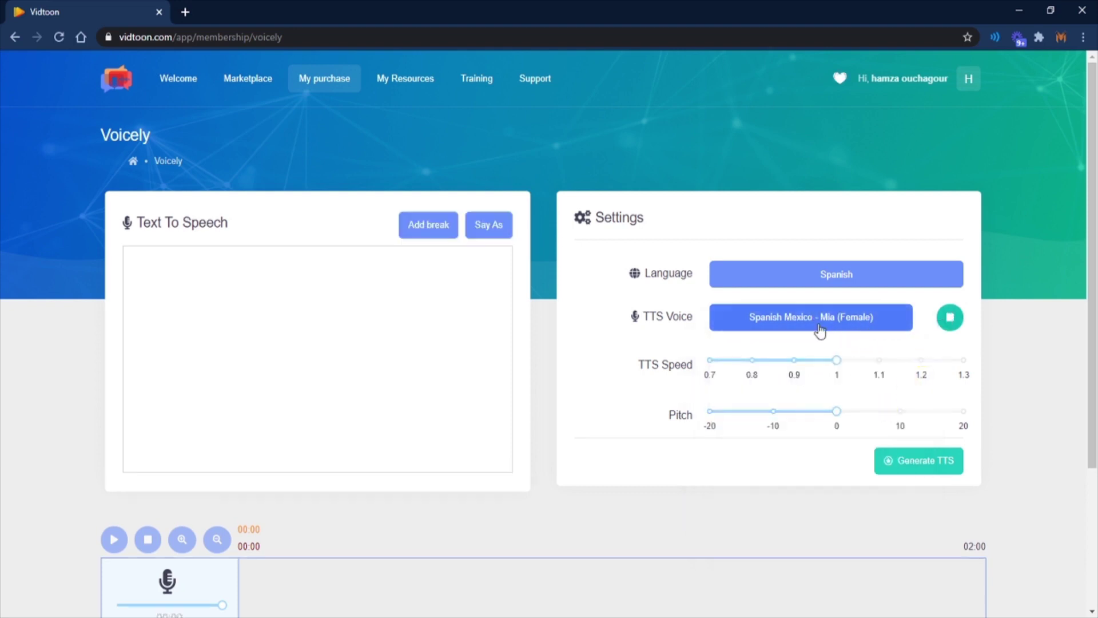
left_click(849, 322)
scroll(810, 414, "down", 1)
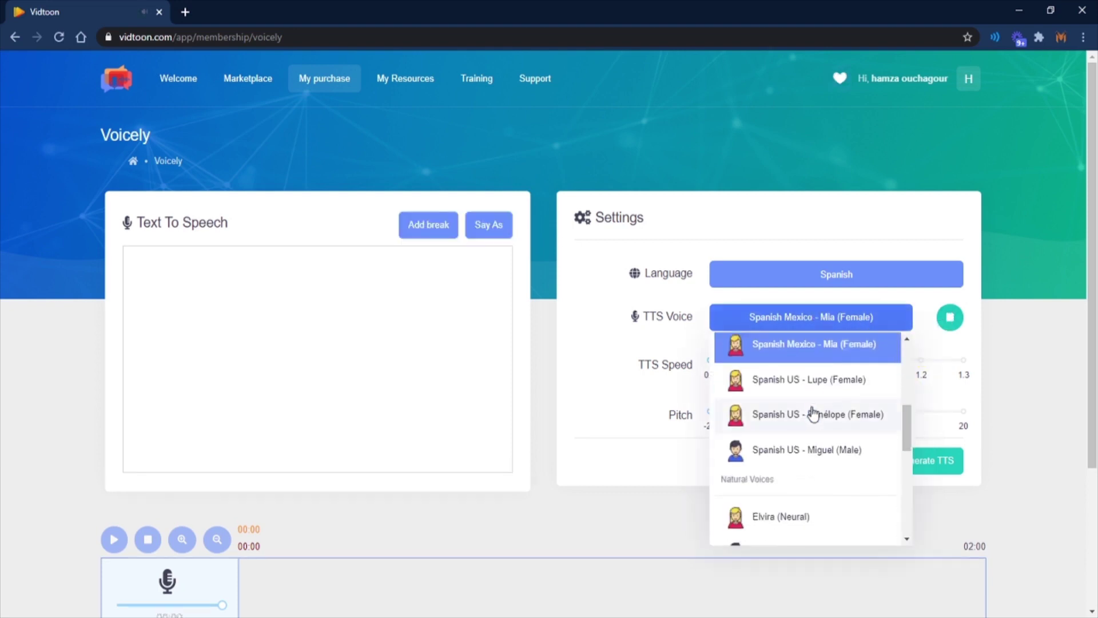
left_click(807, 450)
left_click(950, 317)
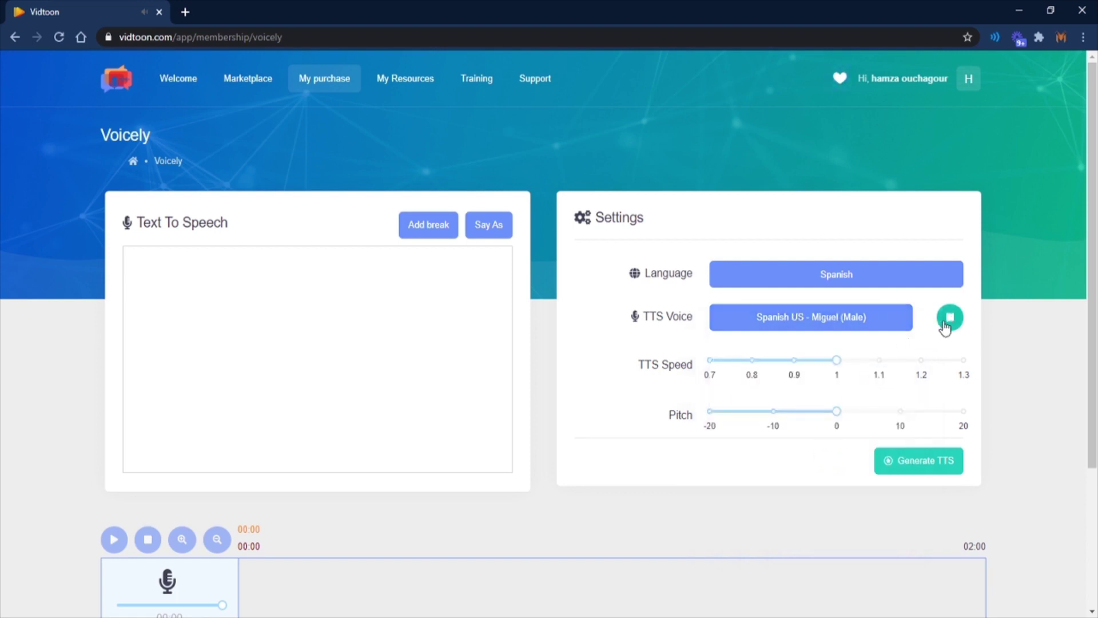
left_click(849, 275)
scroll(823, 356, "down", 1)
scroll(792, 410, "down", 1)
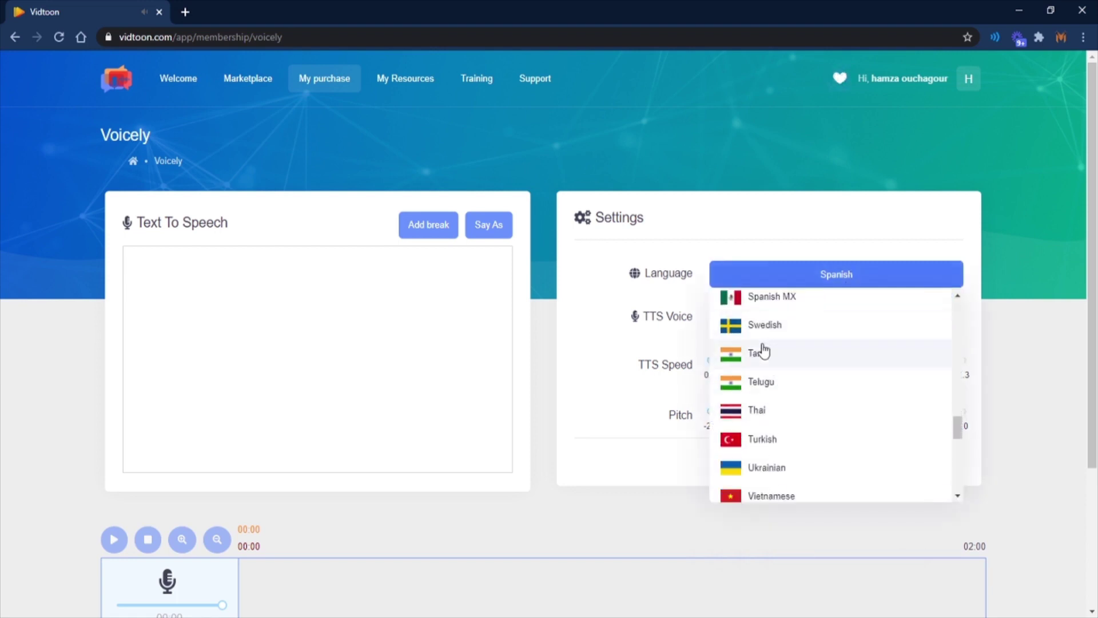
Set the language to Tamil and preview the Pallavi (Neural) voice.
left_click(759, 354)
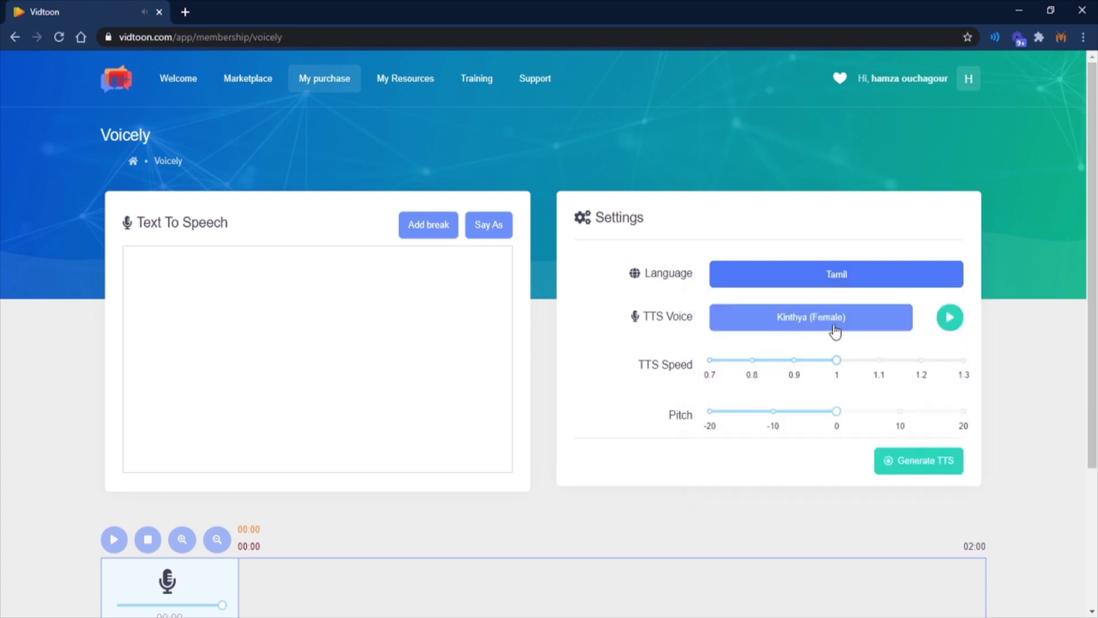
left_click(811, 316)
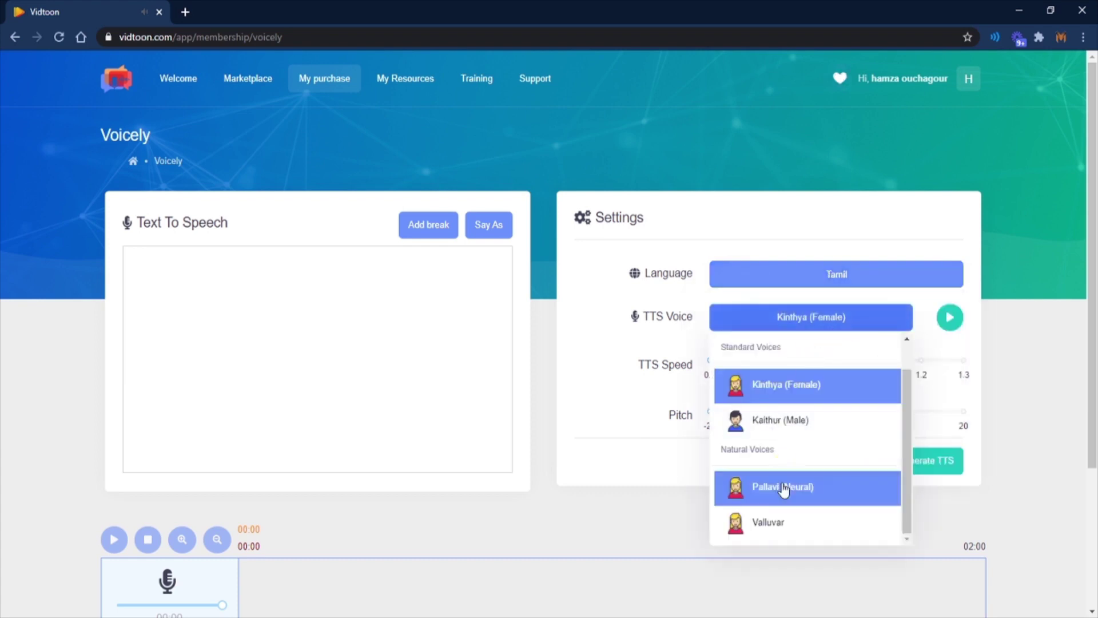
left_click(783, 486)
left_click(950, 317)
left_click(811, 317)
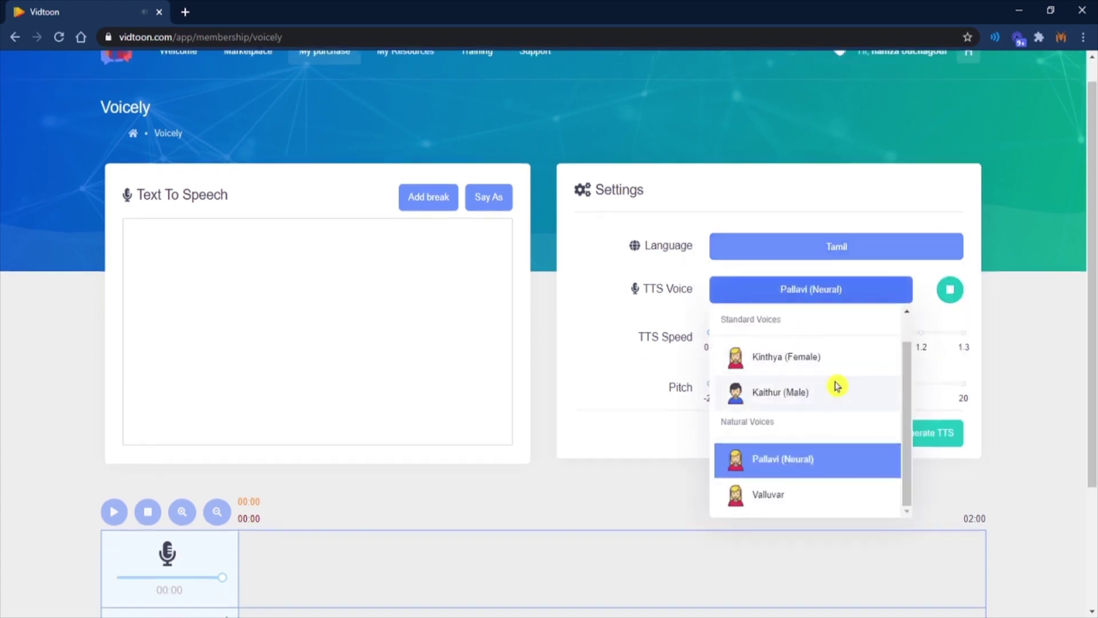
scroll(841, 395, "down", 1)
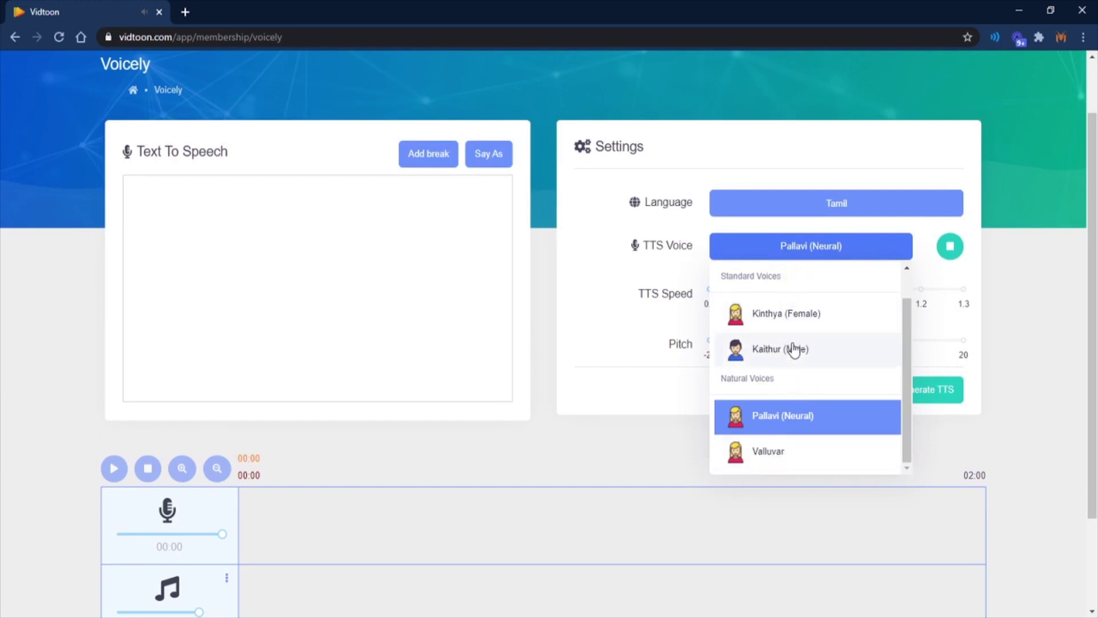
Switch the language to Telugu and bring up its voice list.
left_click(892, 206)
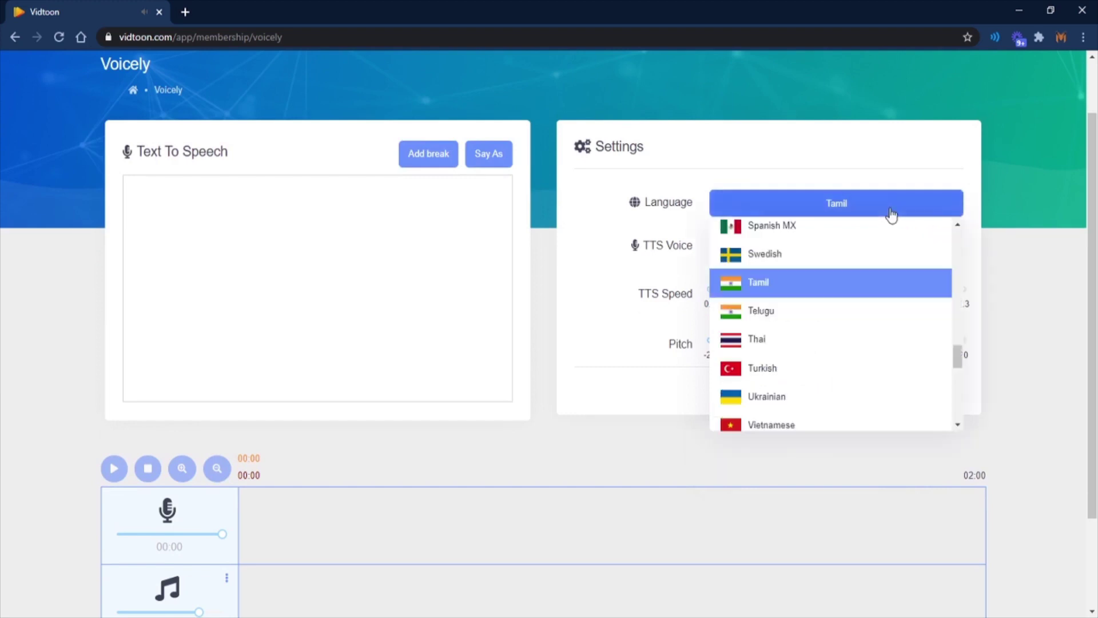
left_click(797, 310)
left_click(849, 246)
scroll(786, 360, "down", 1)
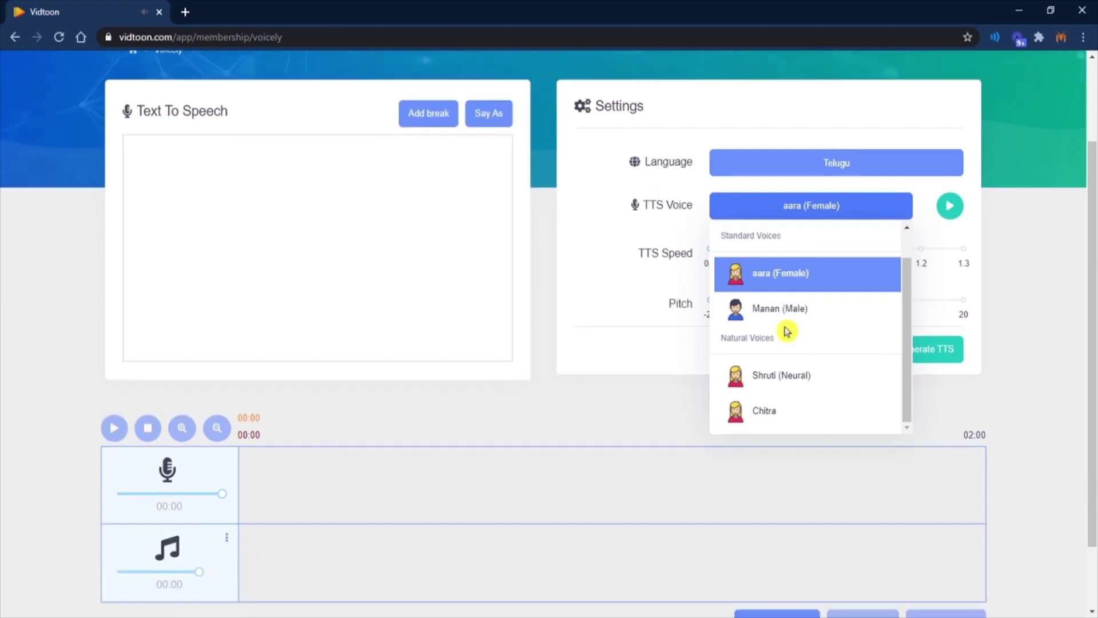
scroll(786, 332, "up", 1)
scroll(772, 404, "down", 1)
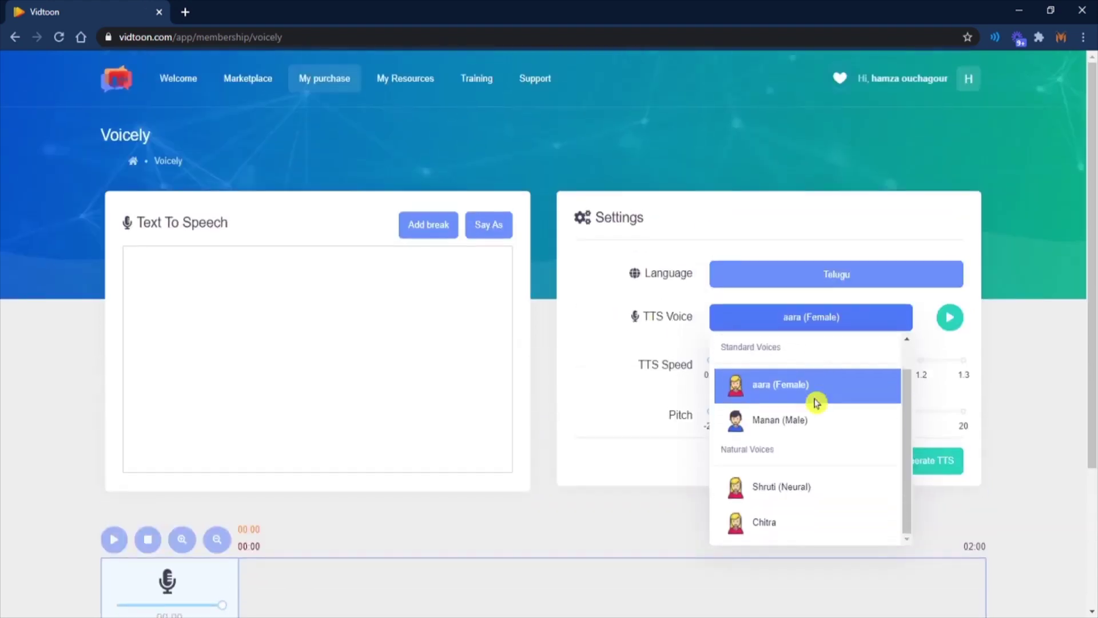
Preview the Telugu Manan (Male) and Shruti (Neural) voices.
left_click(765, 426)
left_click(950, 317)
left_click(811, 317)
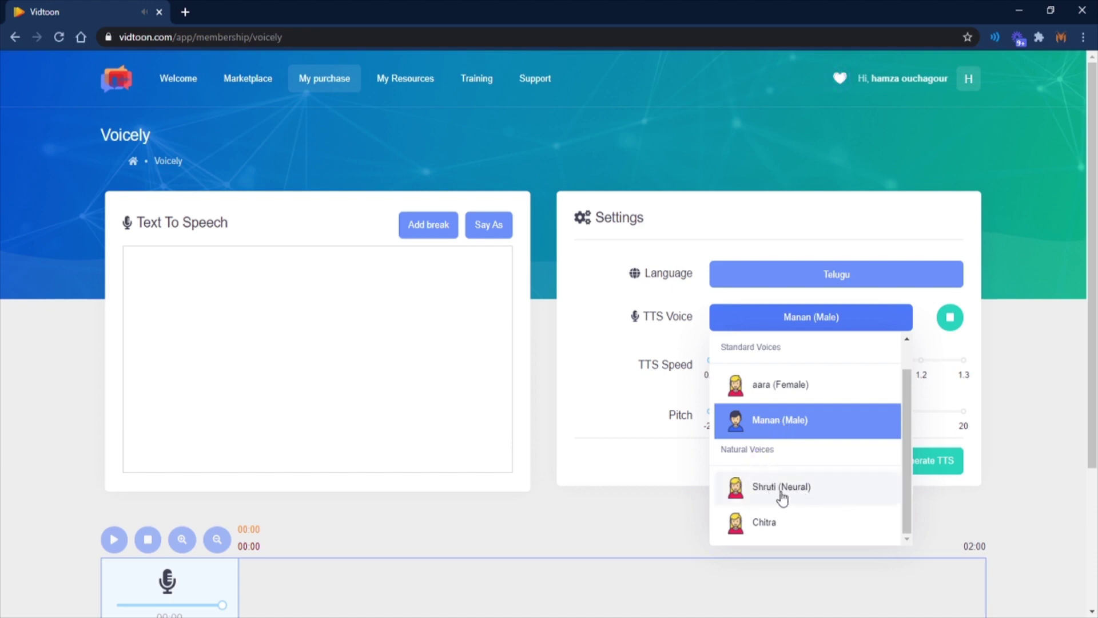
left_click(781, 487)
left_click(950, 316)
left_click(868, 317)
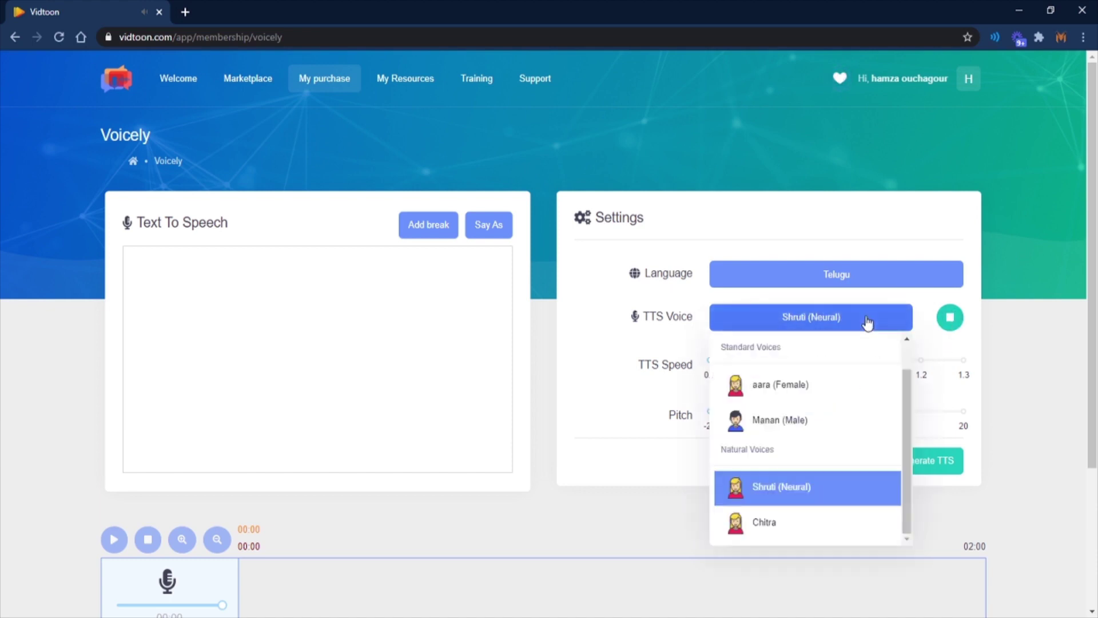
Try the Turkish Altan (Male) and Ece (Female - Neural) voices, then select Ukrainian.
left_click(837, 273)
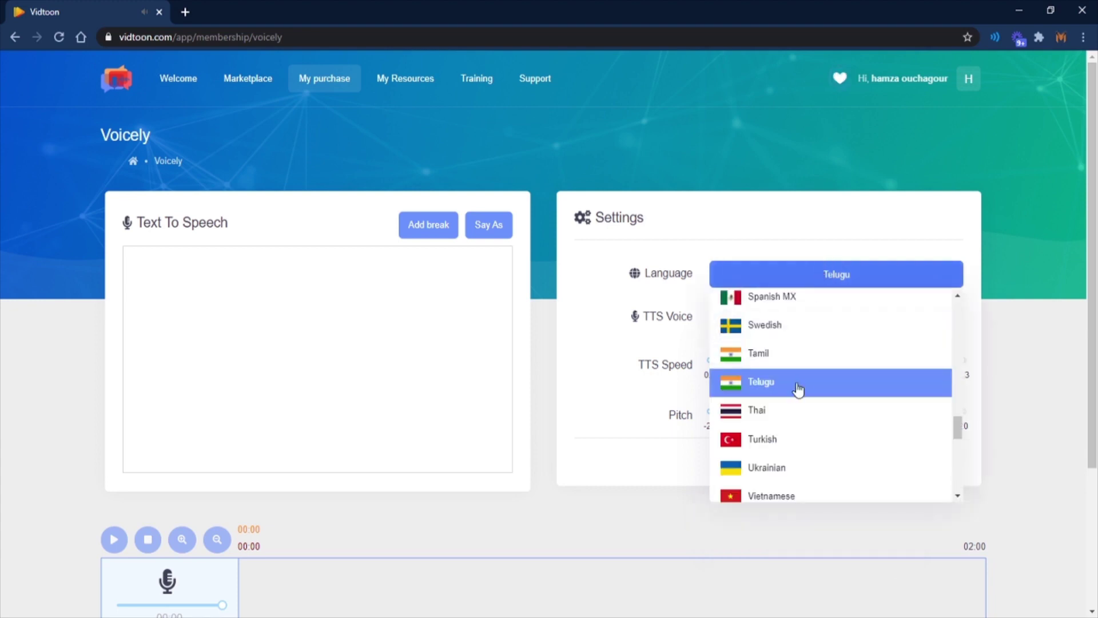
scroll(792, 397, "down", 2)
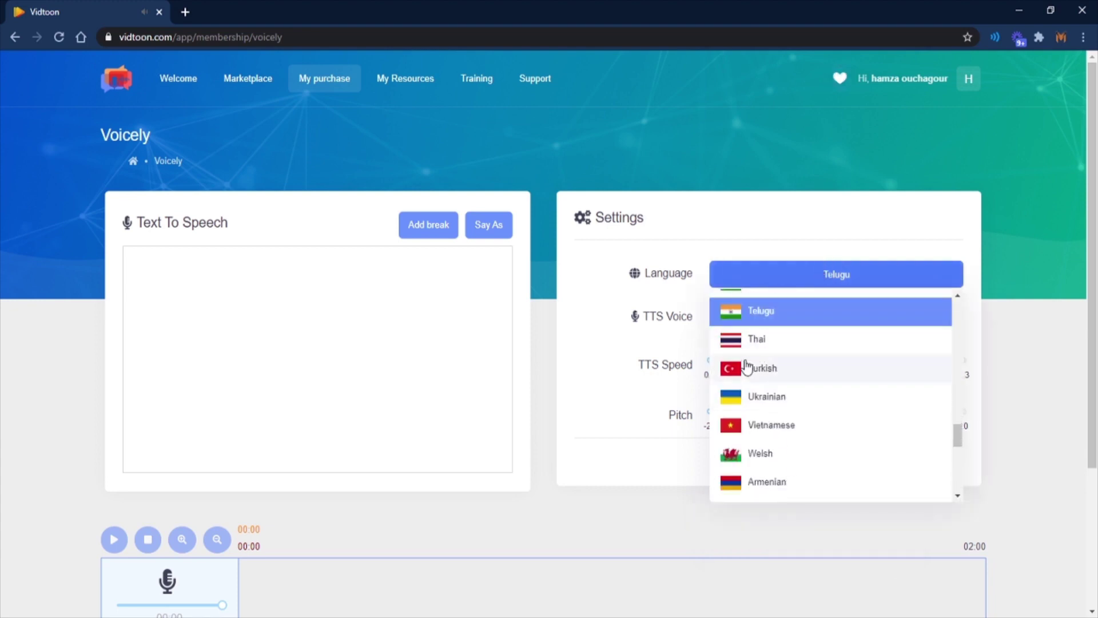
left_click(767, 371)
left_click(811, 316)
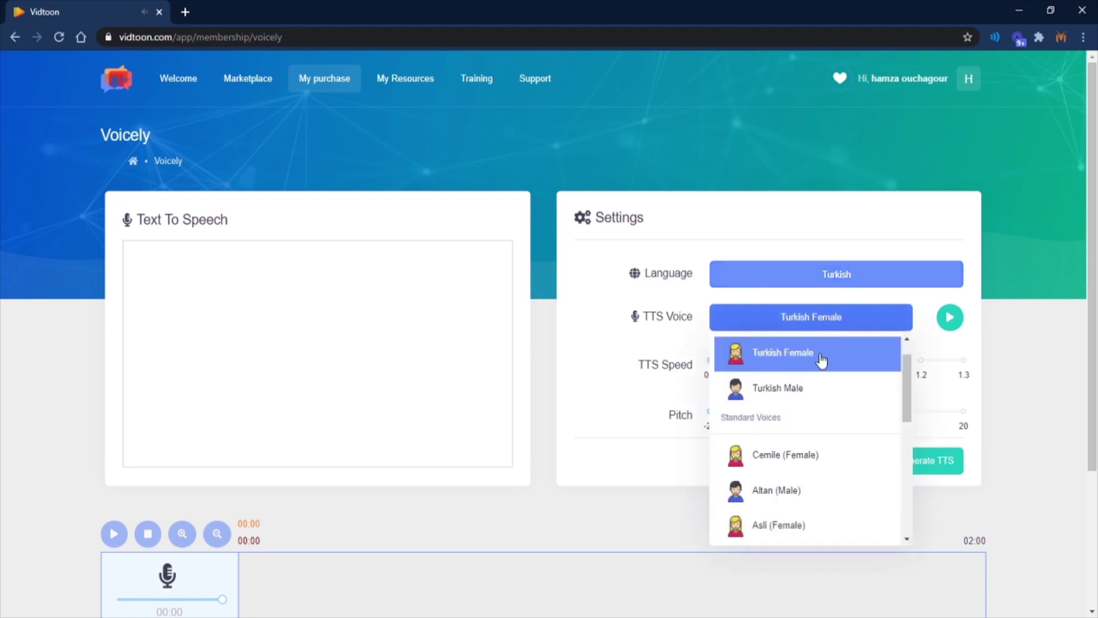
scroll(791, 415, "down", 2)
left_click(777, 419)
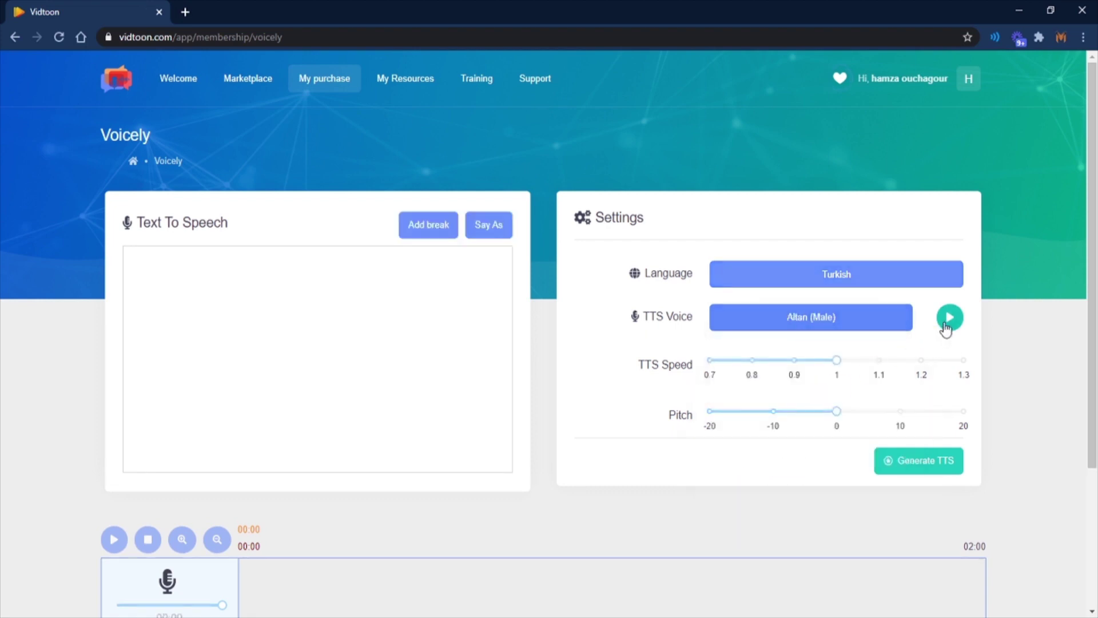
left_click(949, 318)
left_click(858, 319)
scroll(815, 370, "down", 1)
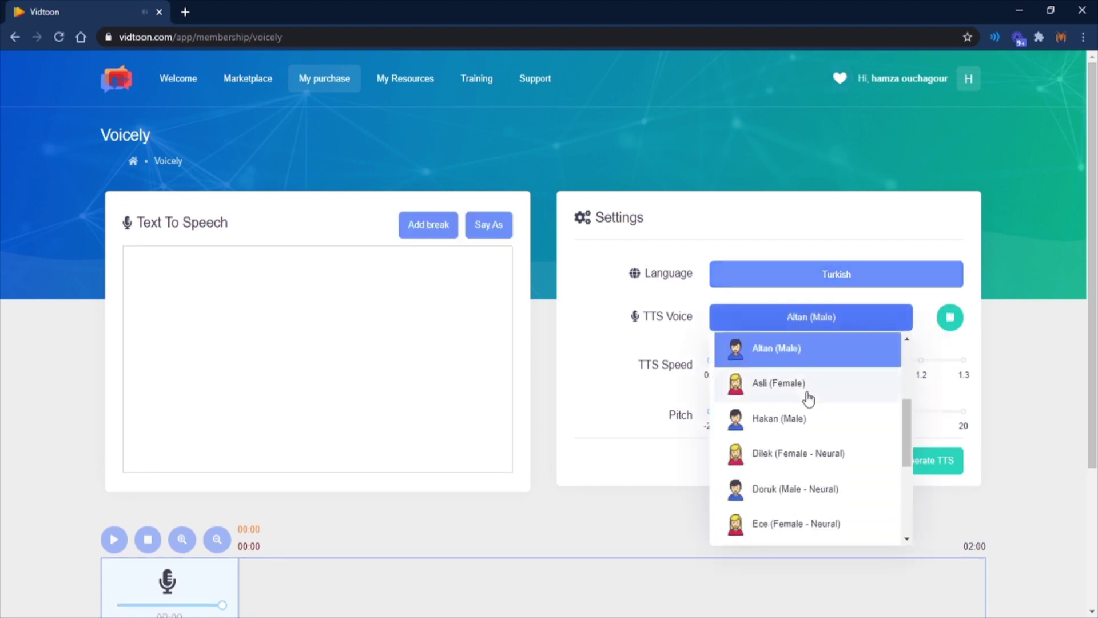
scroll(811, 377, "down", 1)
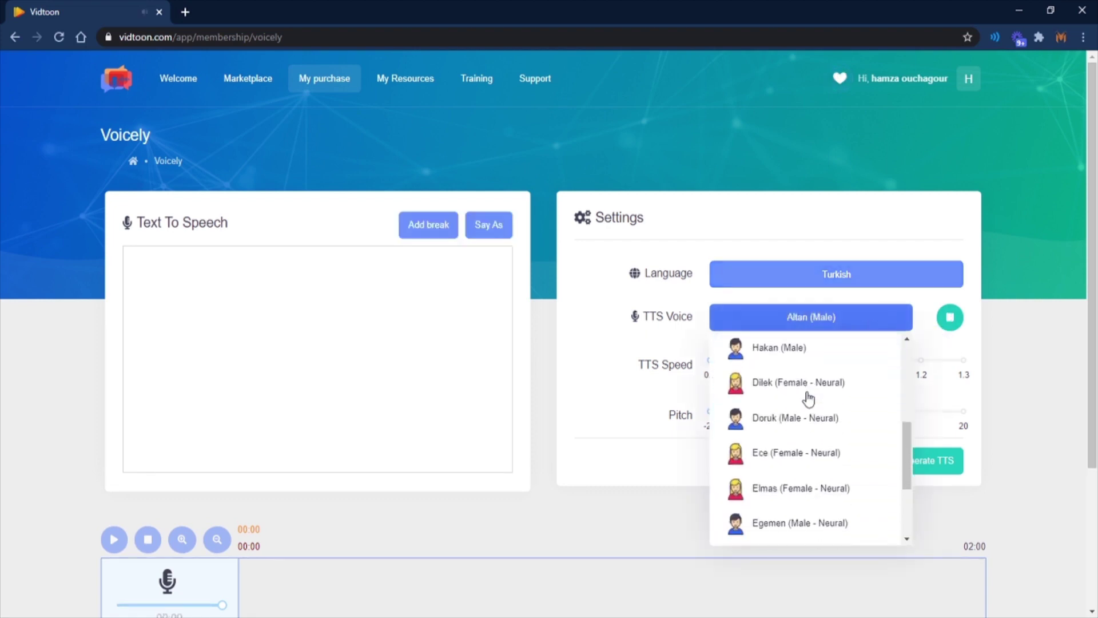
left_click(798, 454)
left_click(951, 319)
left_click(811, 317)
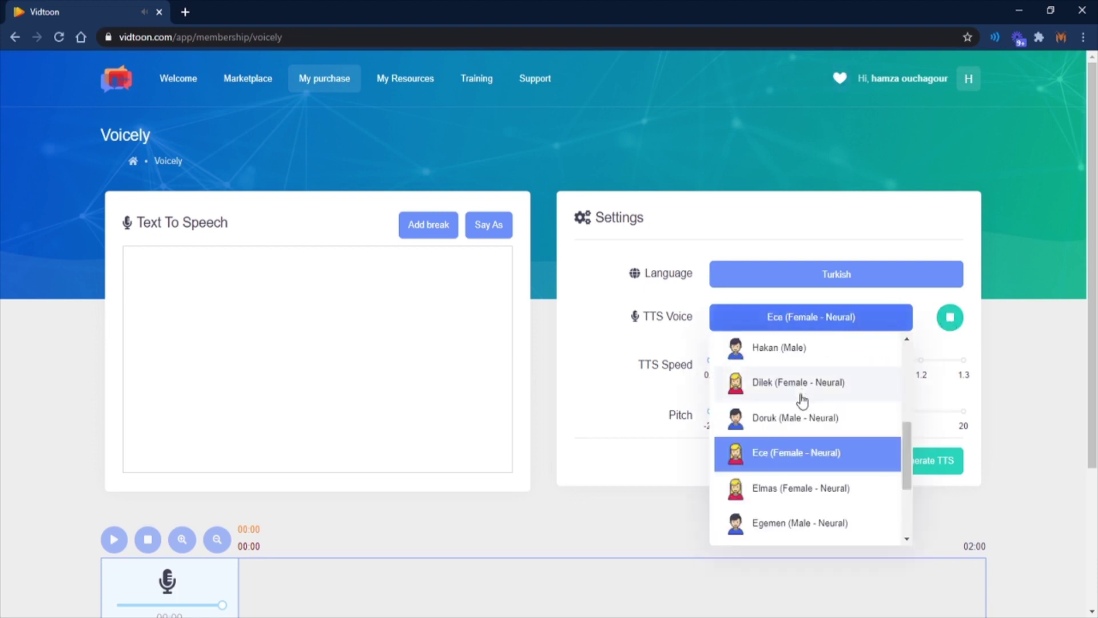
scroll(798, 403, "down", 2)
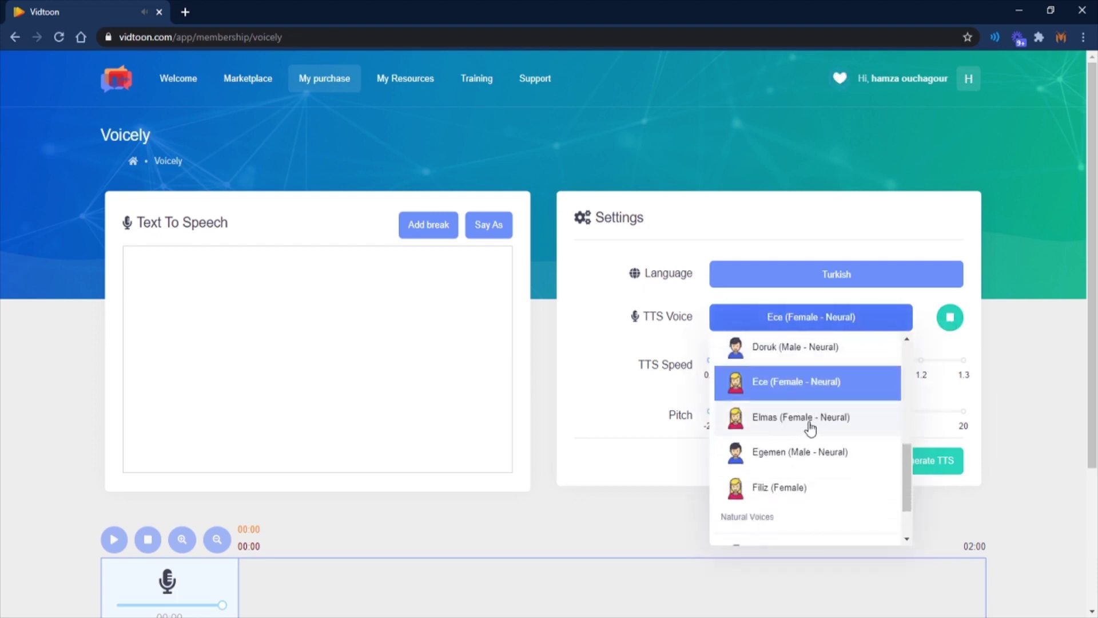
scroll(798, 454, "down", 3)
scroll(798, 429, "down", 2)
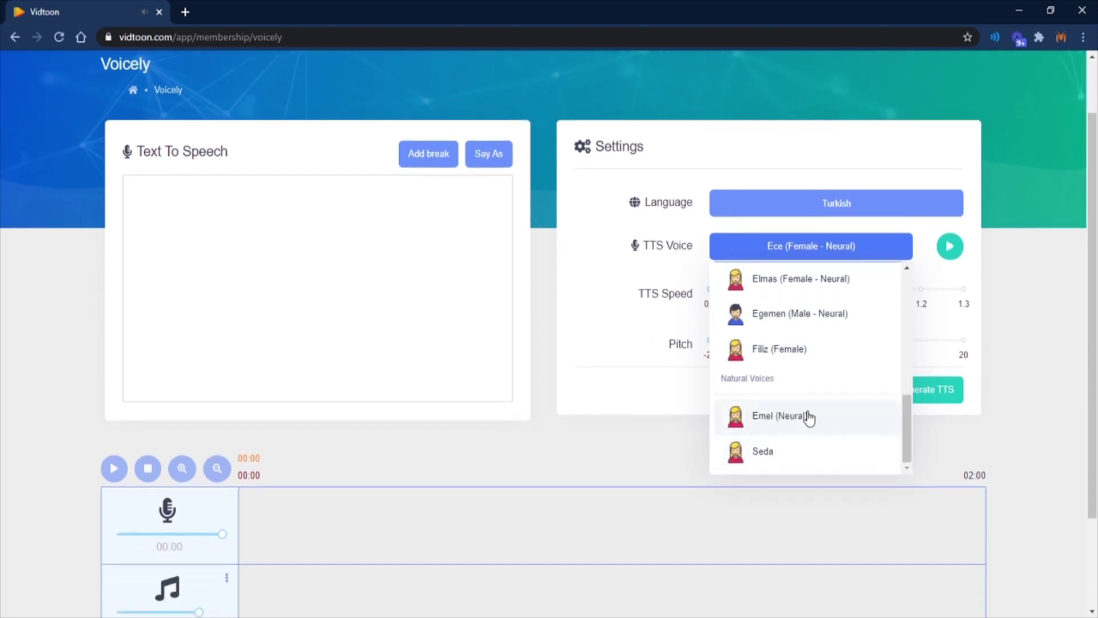
scroll(798, 344, "up", 6)
scroll(626, 329, "up", 3)
left_click(836, 274)
scroll(800, 362, "down", 1)
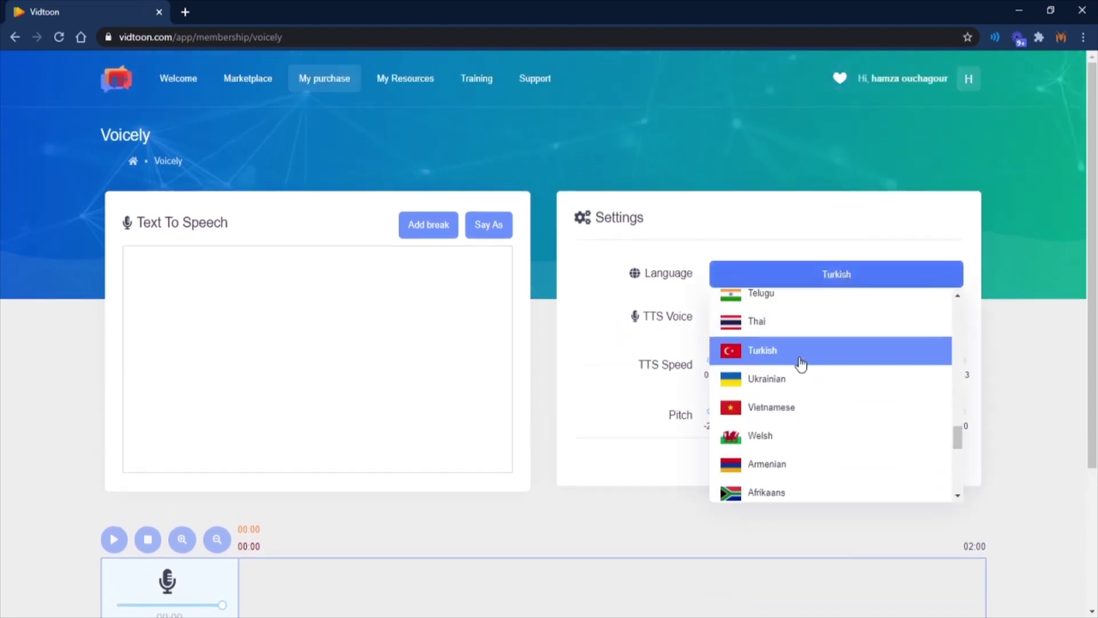
scroll(801, 362, "down", 1)
left_click(766, 326)
Pick and preview the Ukrainian Emel neural voice.
left_click(811, 317)
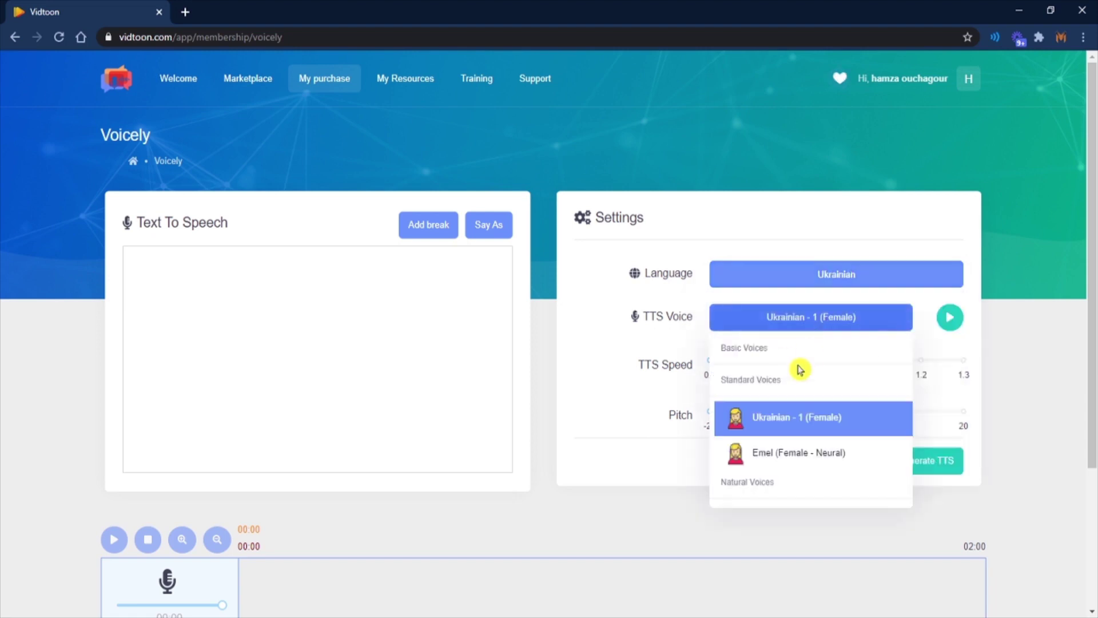
left_click(781, 453)
left_click(948, 317)
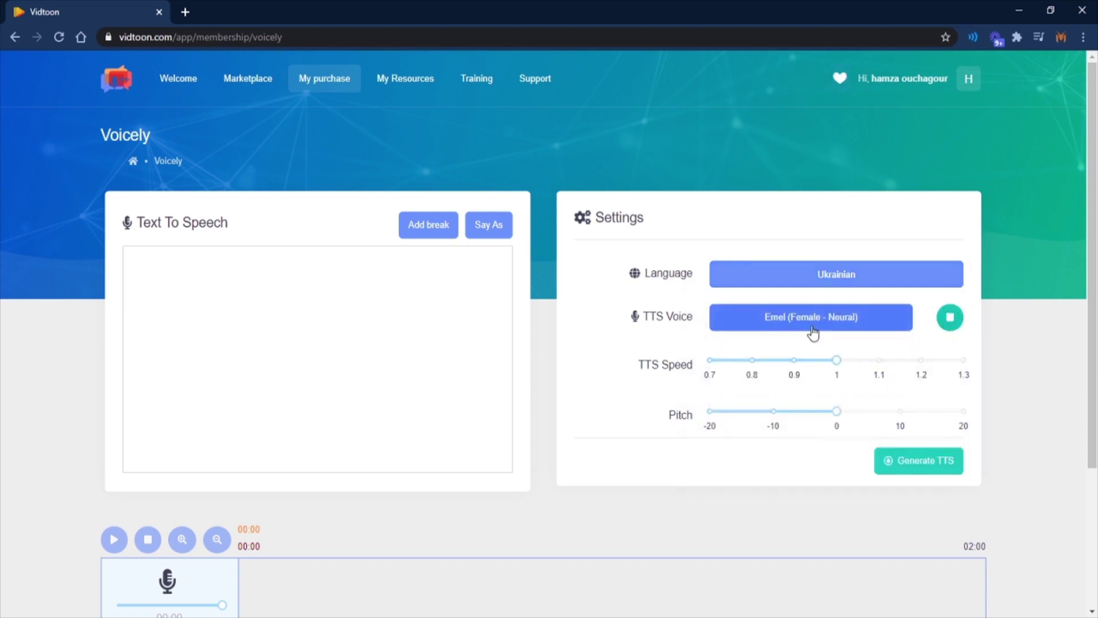
Switch the language to Vietnamese and preview the Chau neural voice.
left_click(861, 281)
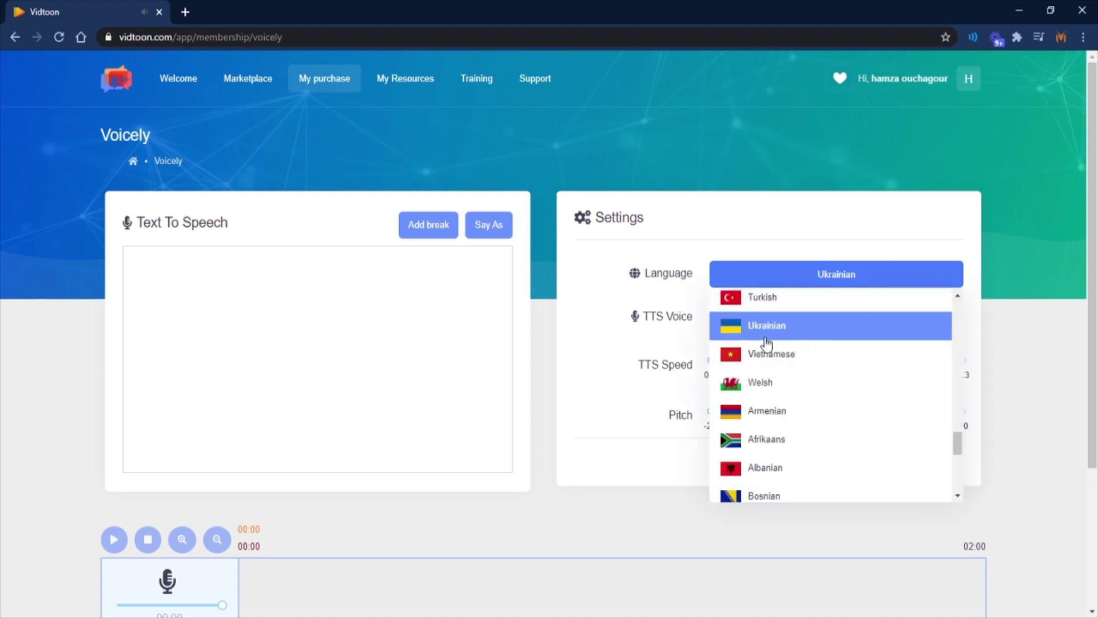
left_click(789, 355)
left_click(807, 320)
scroll(780, 438, "down", 2)
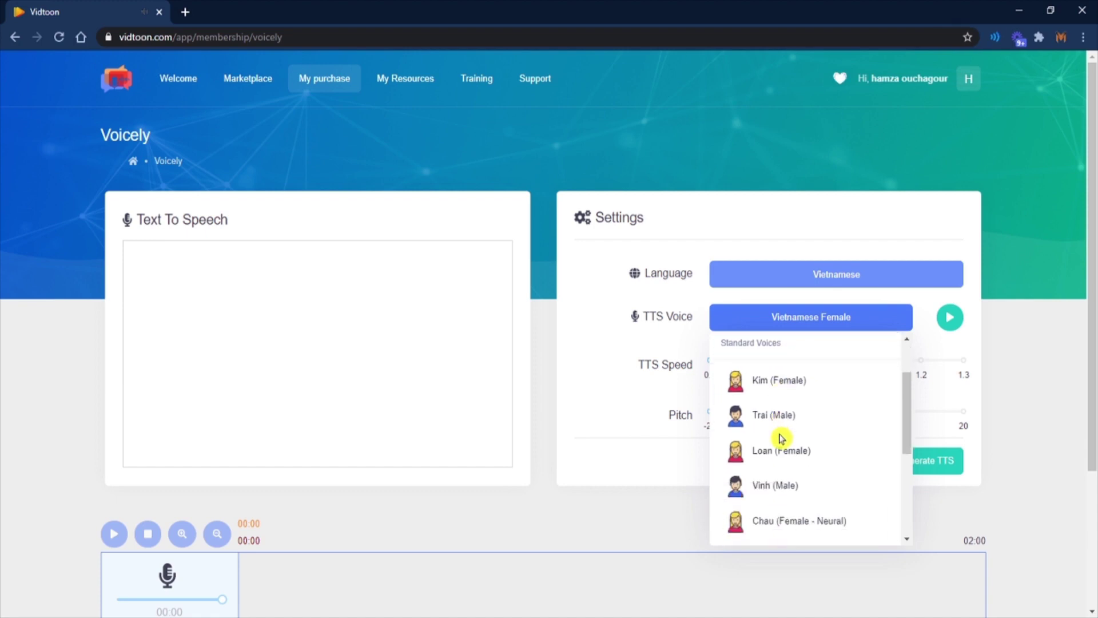
scroll(780, 439, "down", 1)
left_click(794, 453)
left_click(948, 319)
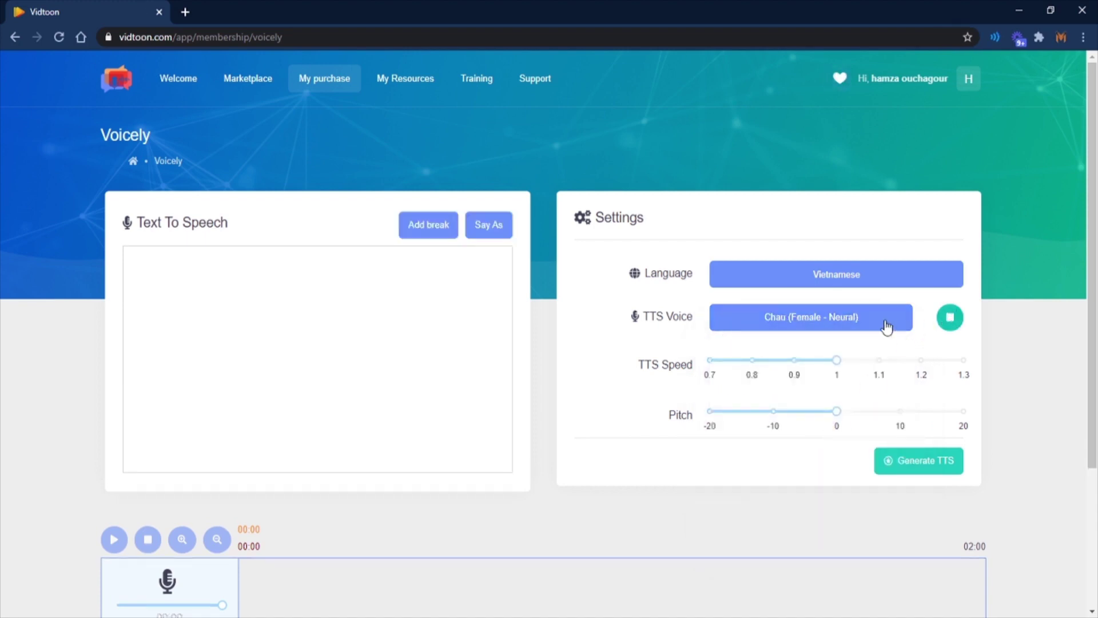
left_click(811, 316)
scroll(783, 397, "down", 1)
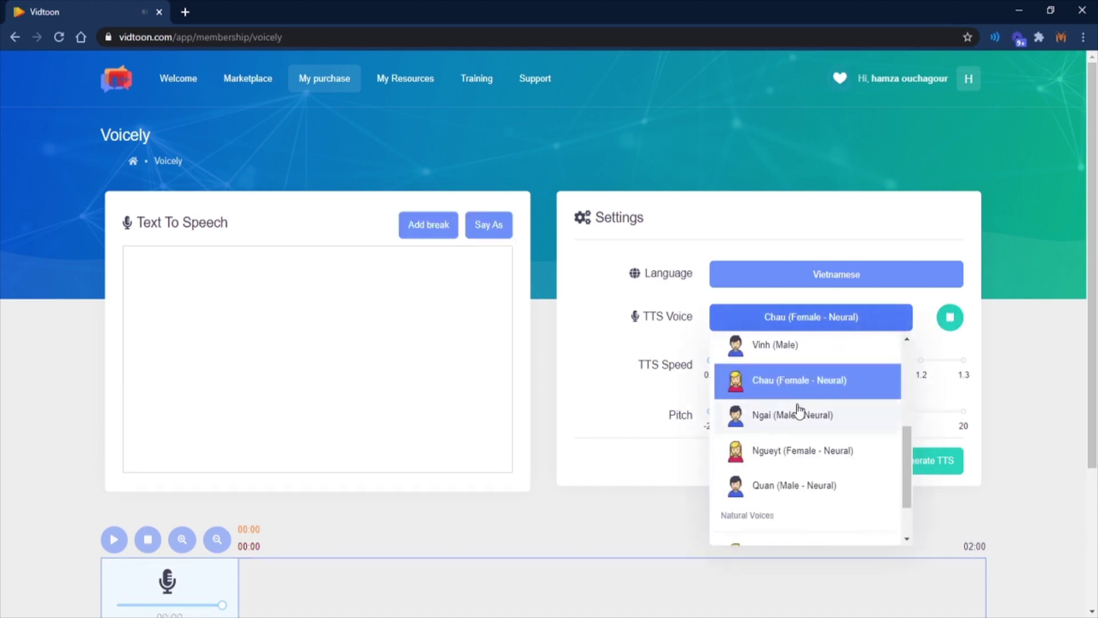
scroll(772, 412, "down", 1)
scroll(792, 497, "up", 2)
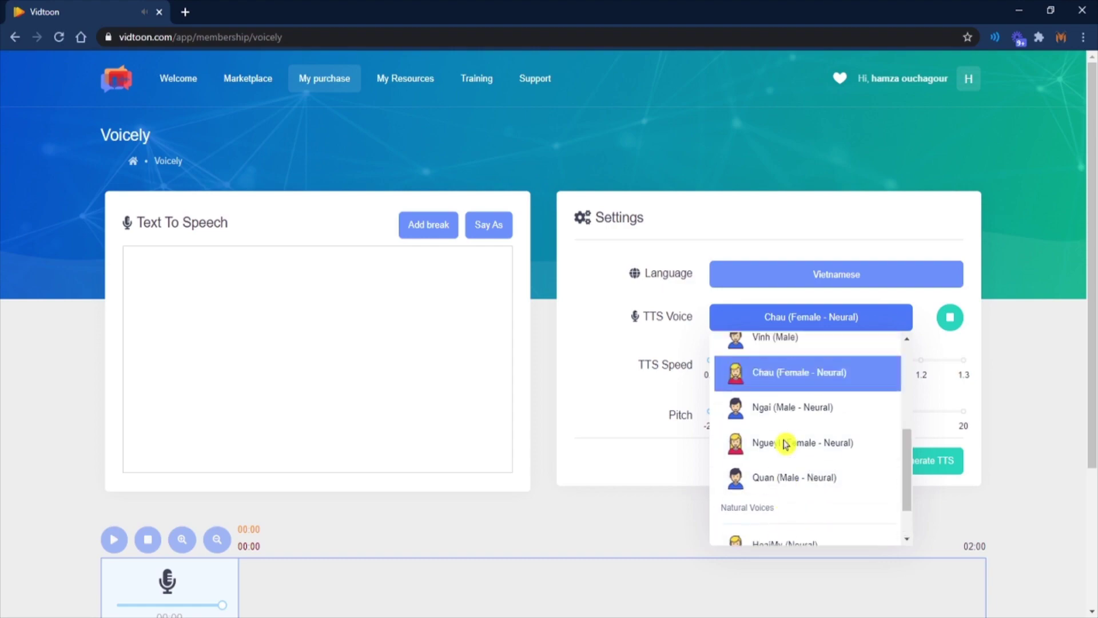
scroll(669, 430, "down", 5)
scroll(670, 430, "down", 3)
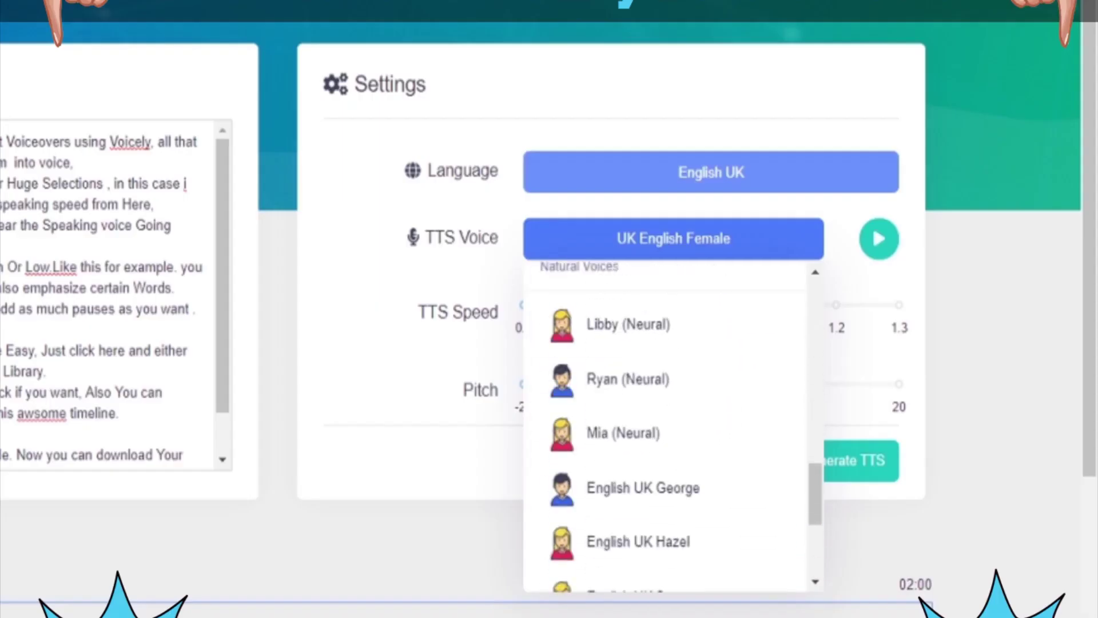
Choose the Ryan (Neural) UK voice, with TTS speed 1.2 and pitch -10.
left_click(668, 379)
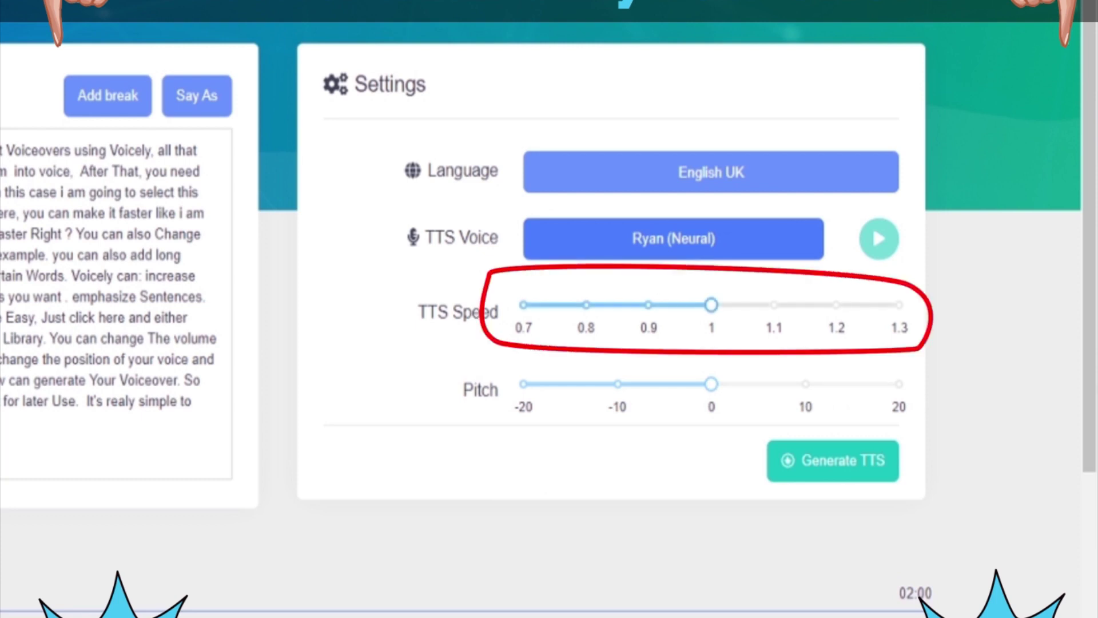
left_click_drag(711, 305, 836, 305)
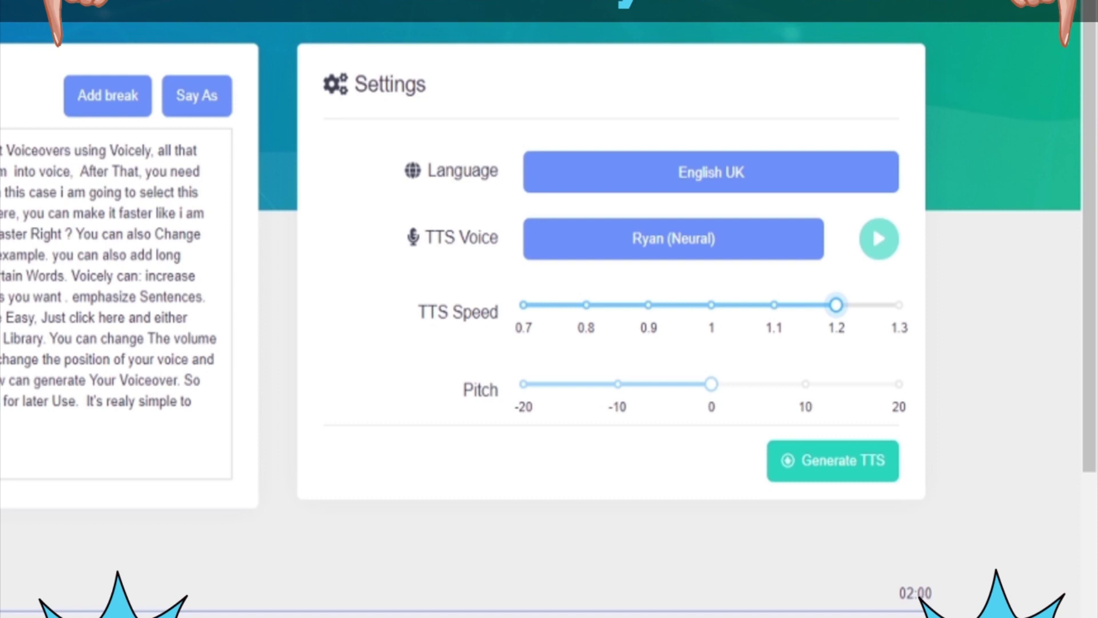
left_click_drag(712, 383, 617, 383)
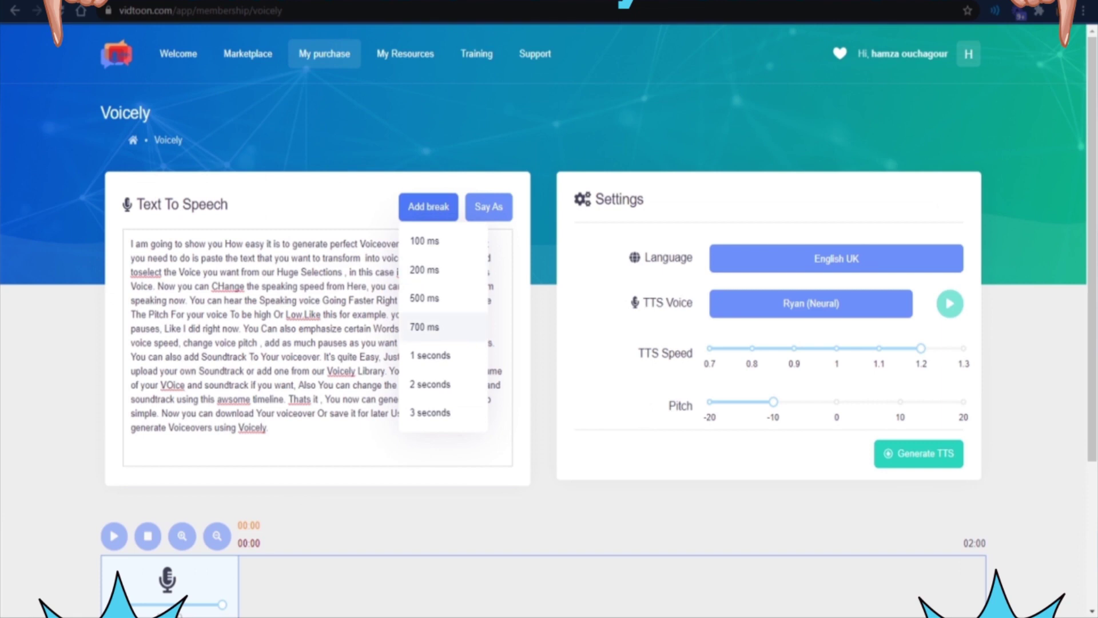
Add a 2000 ms break after 'pauses', then select 'Voicely' to choose how it's spoken.
left_click(430, 383)
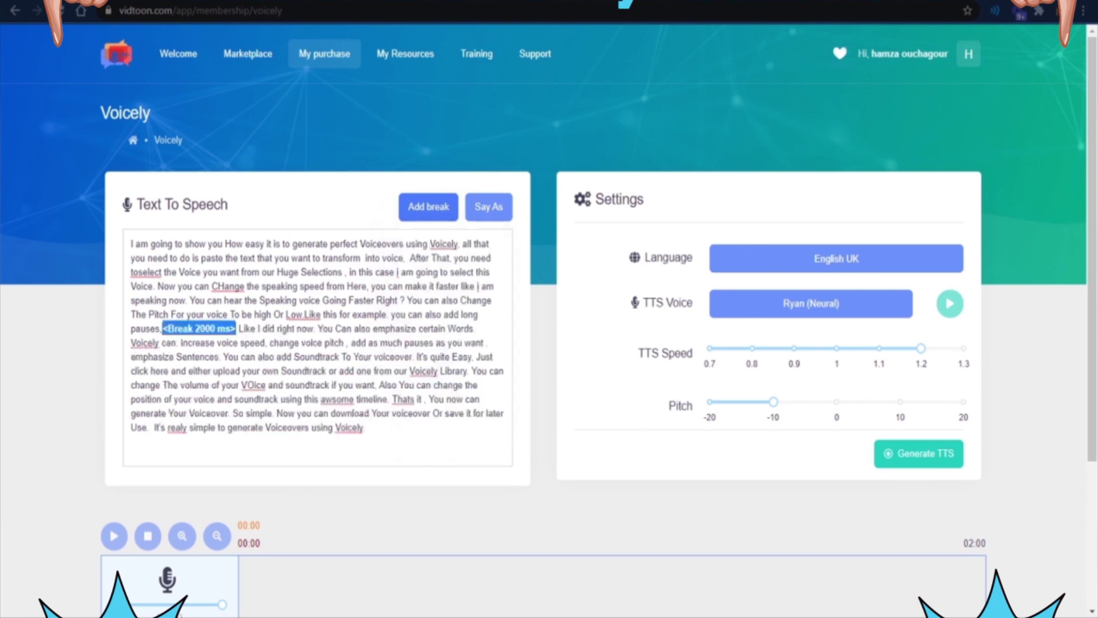
double_click(144, 342)
left_click(488, 206)
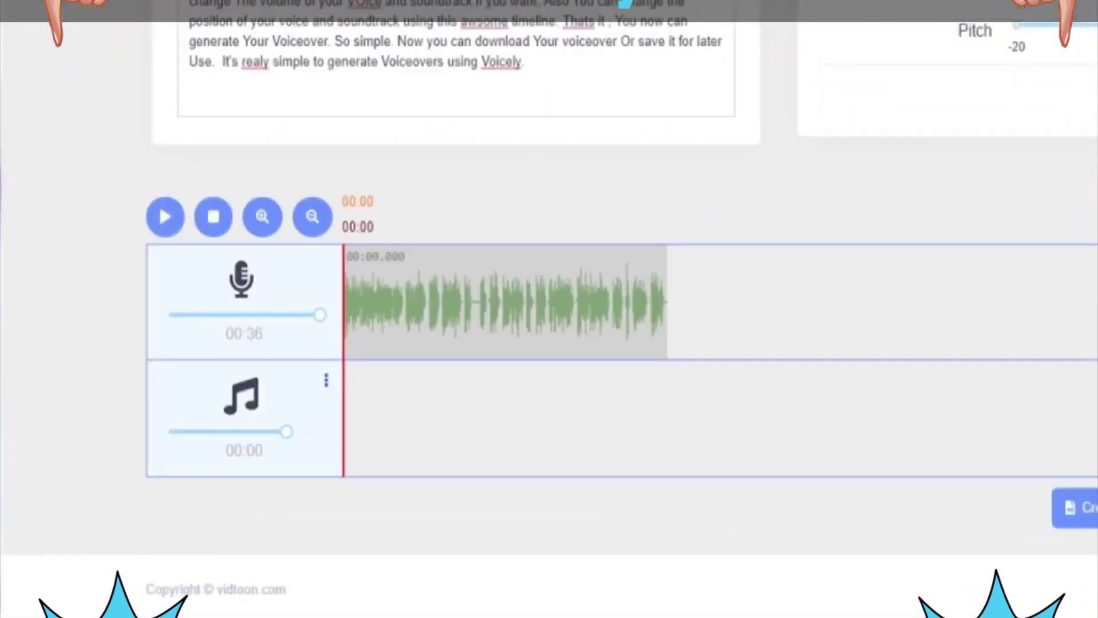
Add the Beach Day library soundtrack to the music track.
left_click(326, 380)
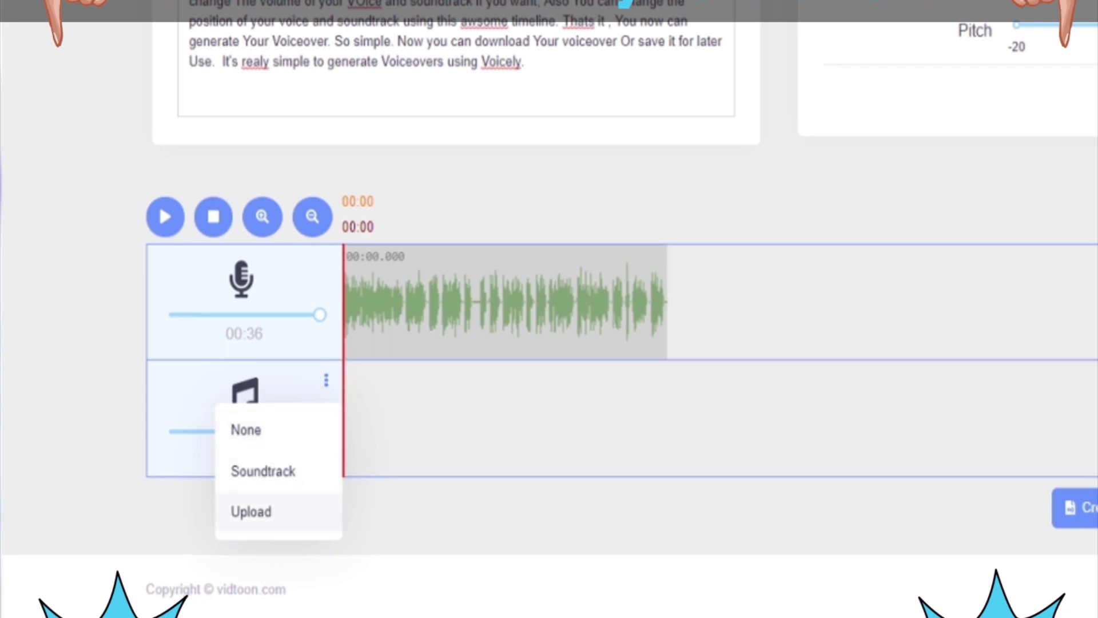
left_click(262, 471)
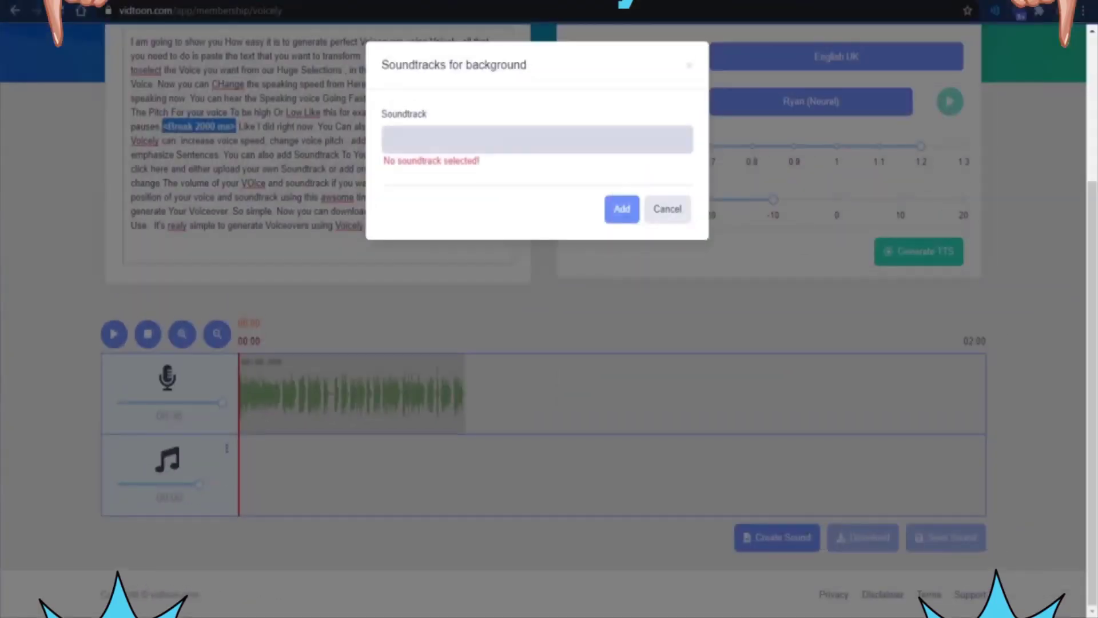
left_click(538, 140)
left_click(481, 283)
left_click(621, 251)
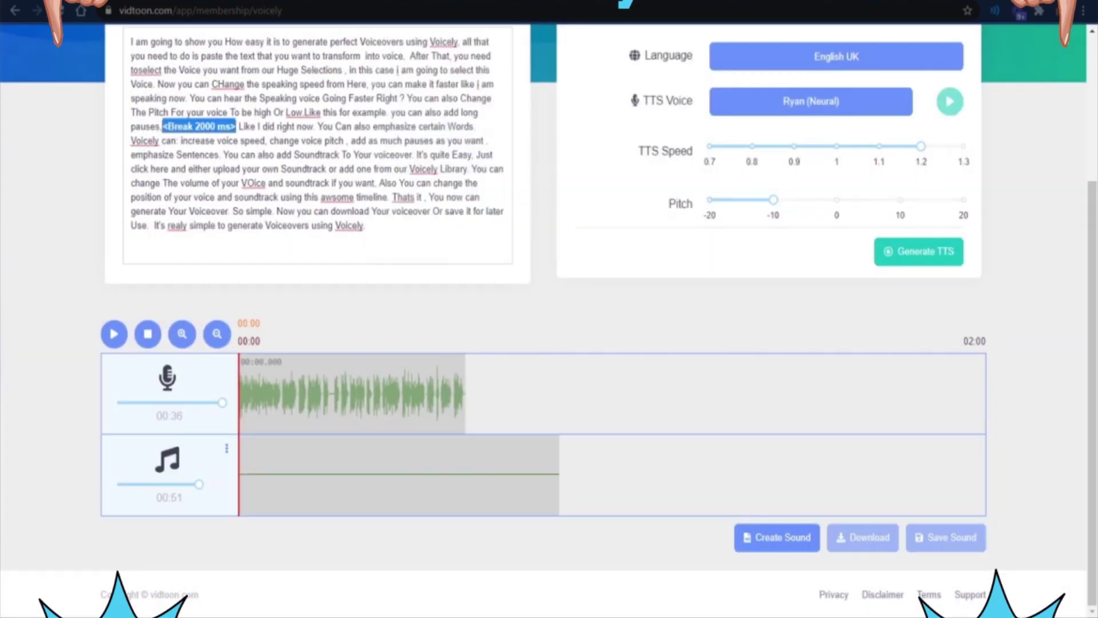
Lower the voiceover volume, move the voiceover to 00:07, and nudge the music later.
mouse_move(222, 402)
left_mouse_down()
mouse_move(180, 401)
mouse_move(221, 402)
left_mouse_up()
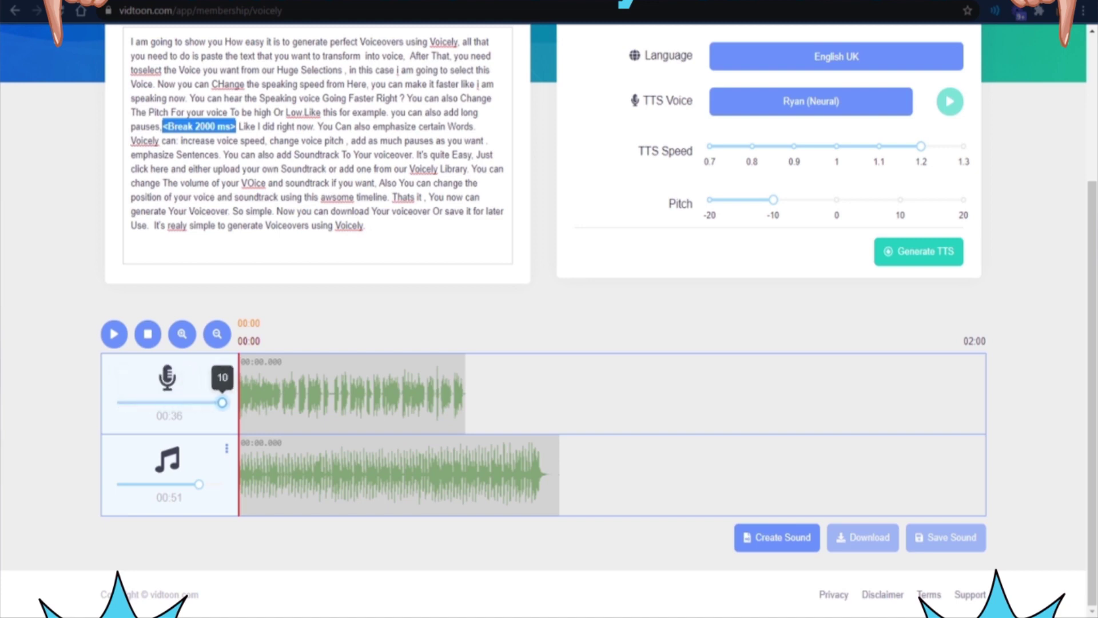
mouse_move(352, 391)
left_mouse_down()
mouse_move(397, 390)
mouse_move(343, 390)
left_mouse_up()
left_click_drag(386, 472, 395, 472)
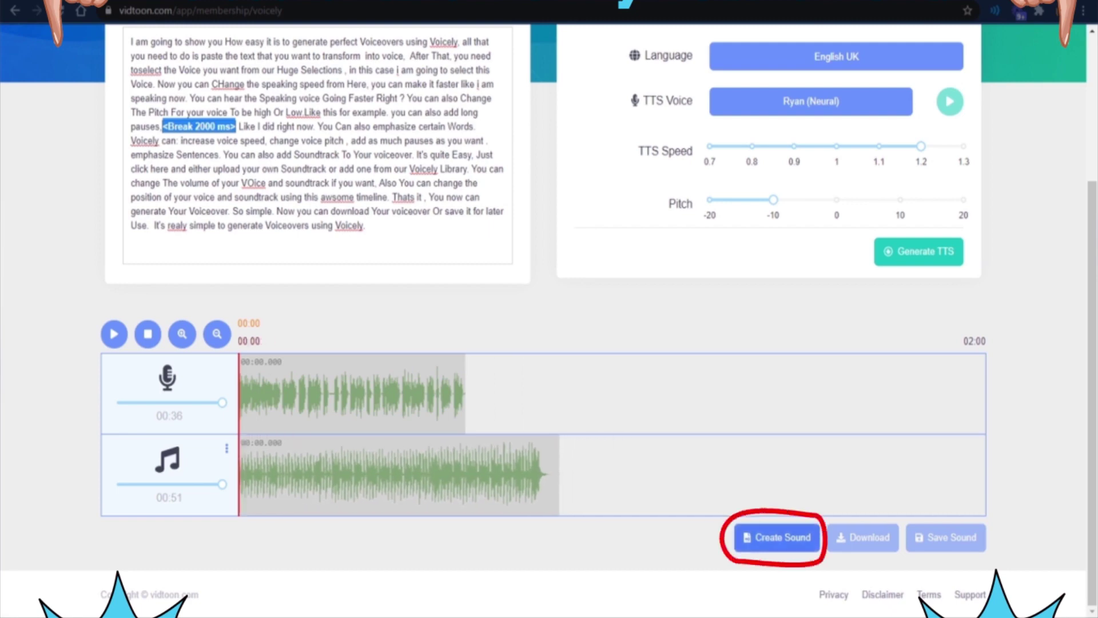
Build the combined voice-and-soundtrack sound and dismiss the ready-to-download notice.
left_click(776, 537)
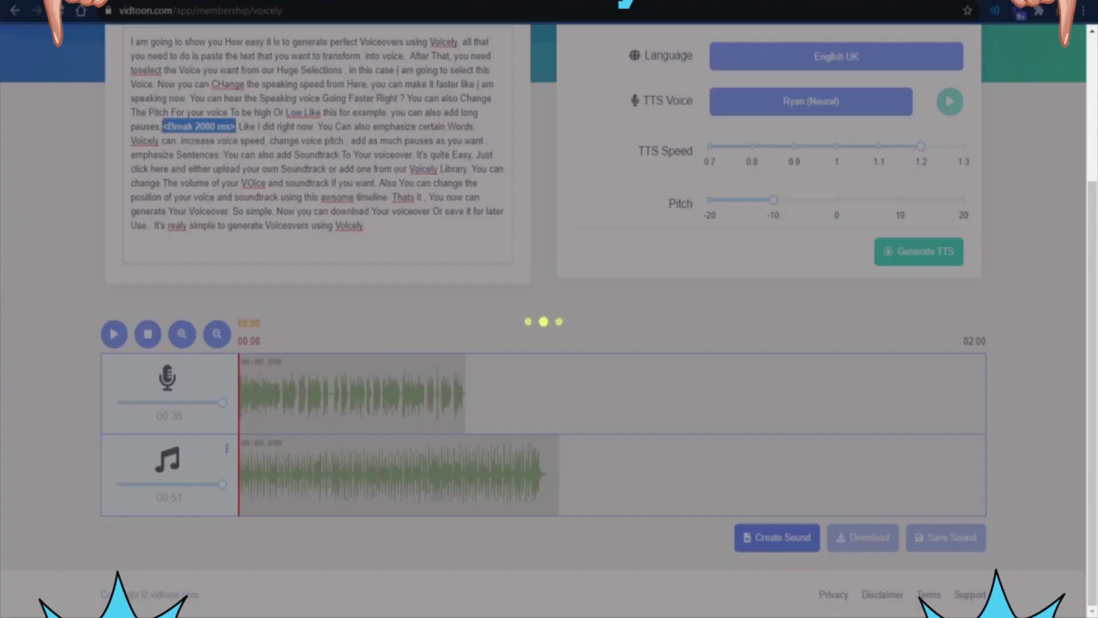
left_click(542, 390)
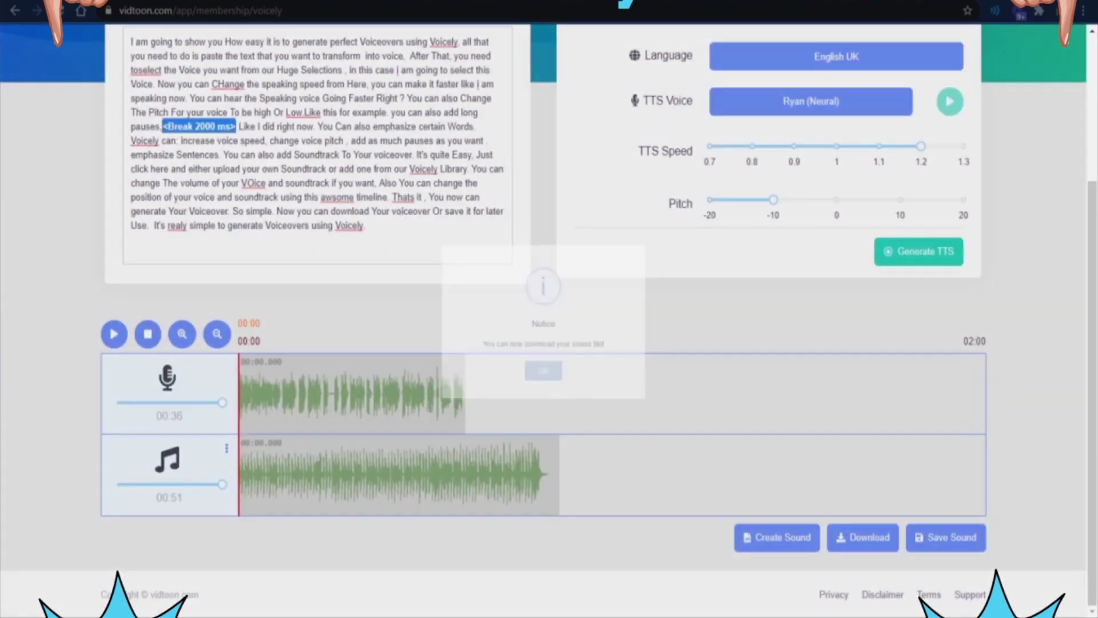